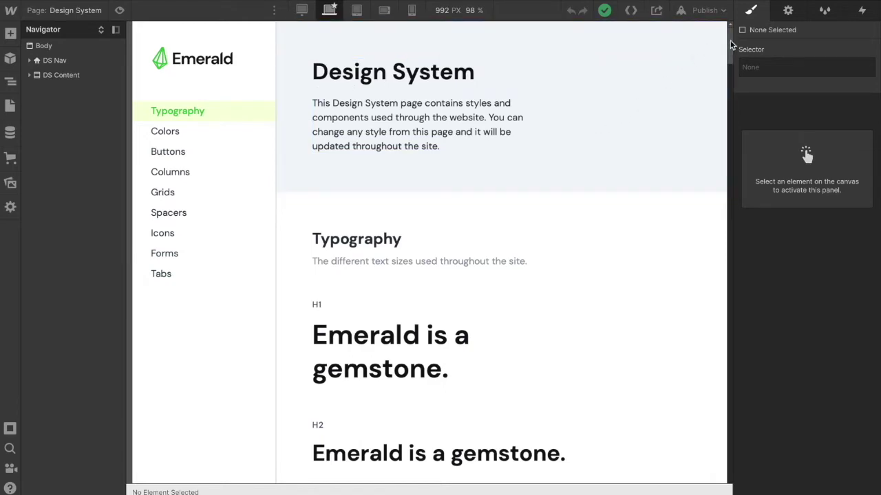
Step: Switch to the Home page from the site's Pages list
drag(731, 45, 715, 474)
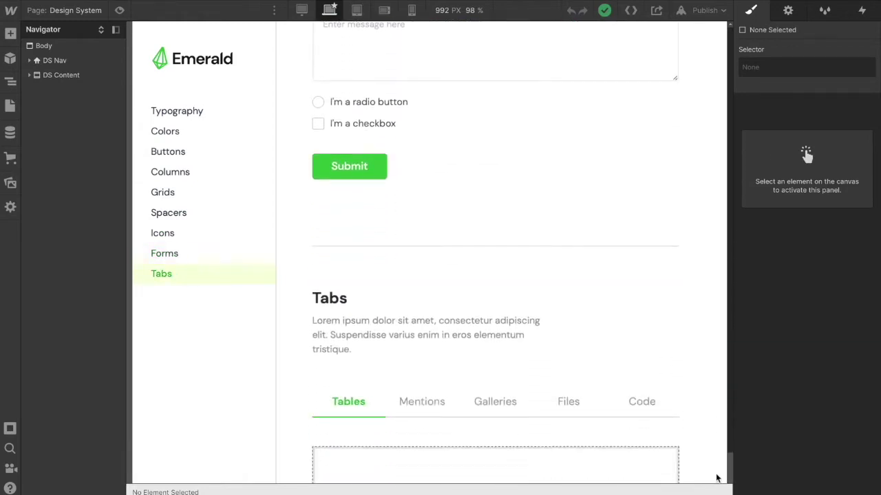
scroll(658, 368, down, 3)
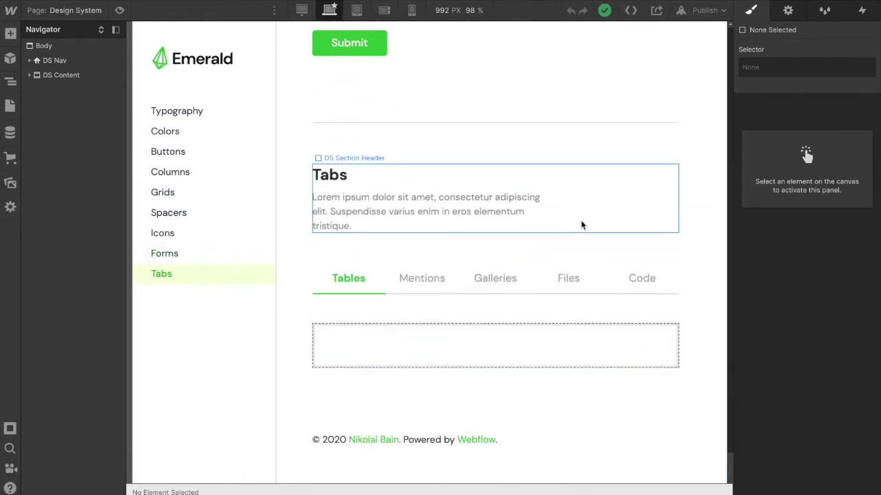
drag(730, 466, 734, 40)
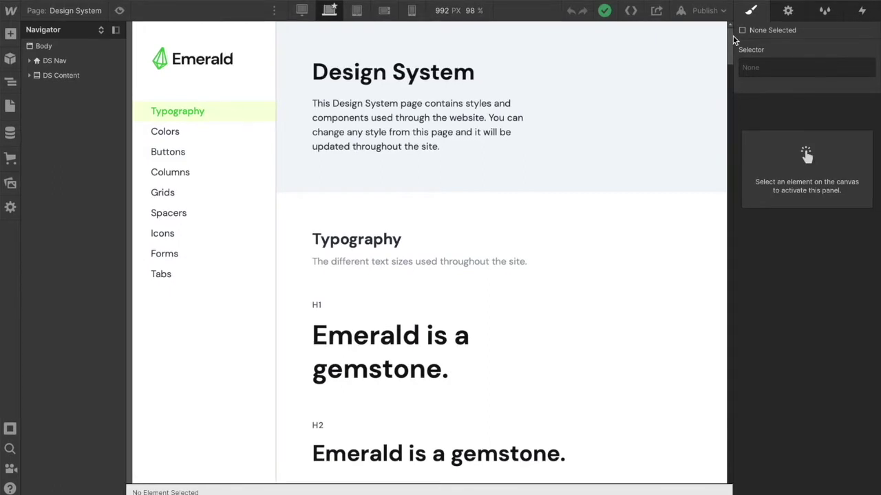
click(101, 12)
click(90, 107)
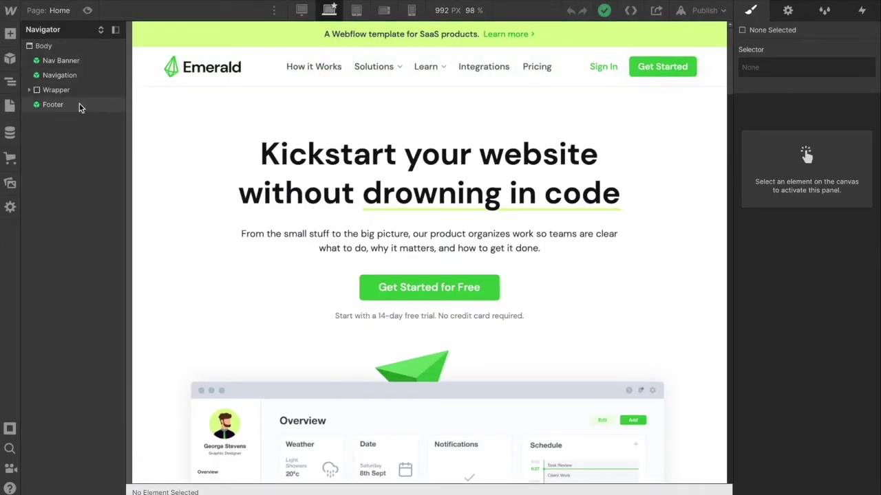
Step: Expand the Wrapper and select the light green Organisation 'Tidy up your docs' section
click(29, 90)
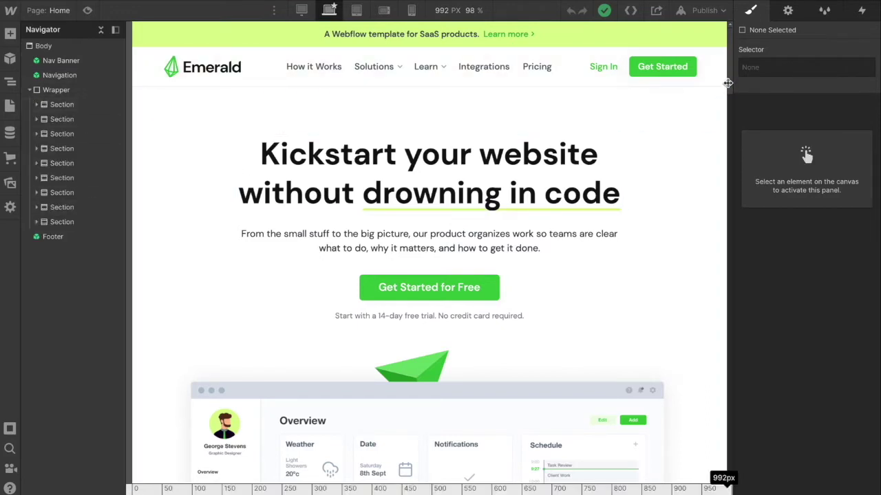
drag(732, 83, 723, 193)
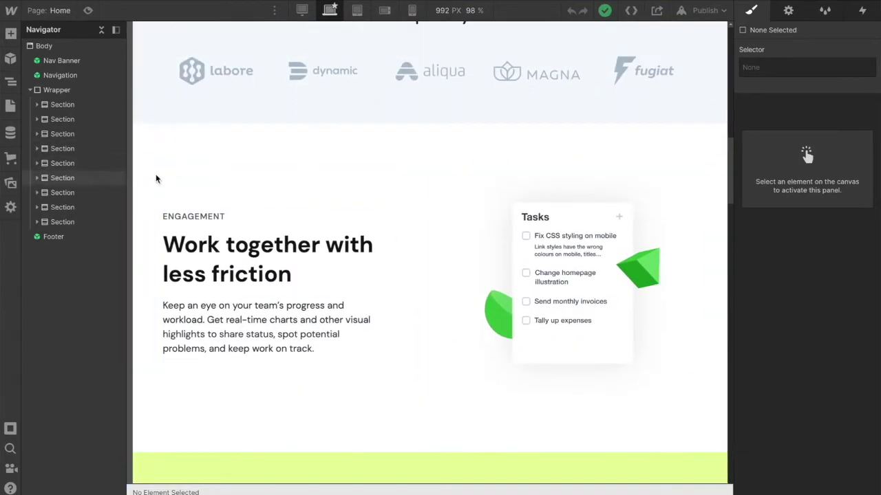
scroll(327, 249, down, 5)
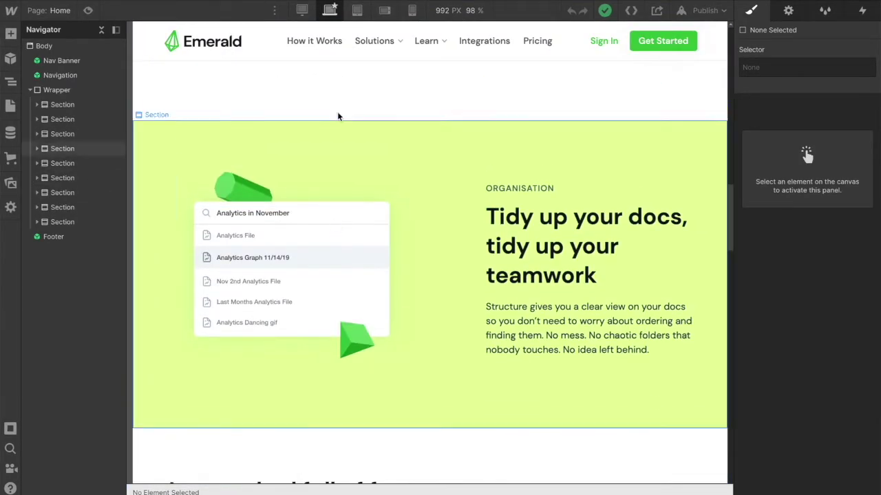
click(338, 130)
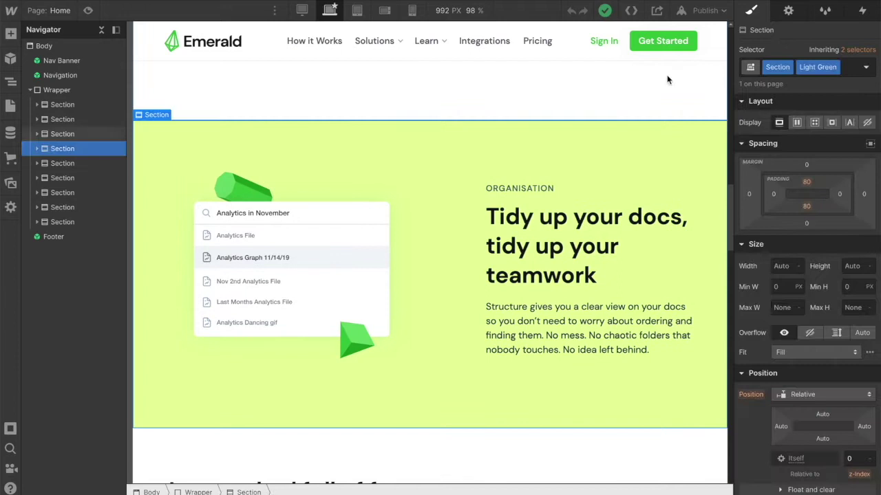
click(853, 73)
key(BackSpace)
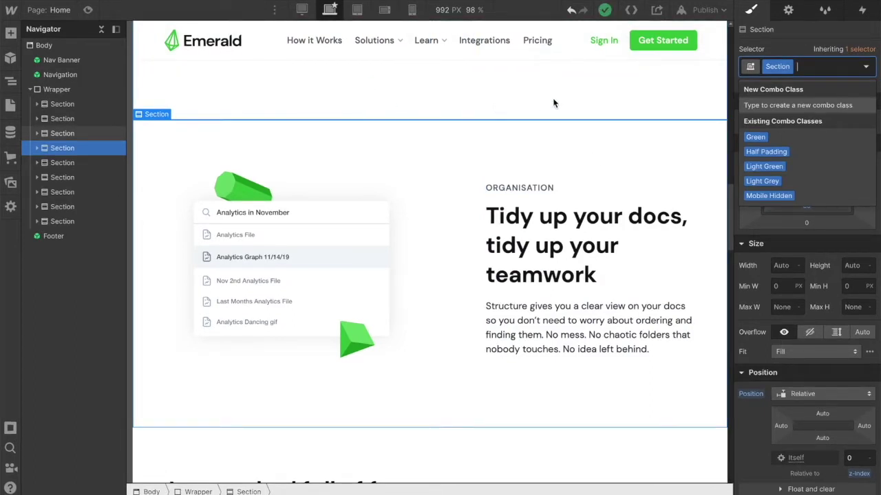
click(754, 168)
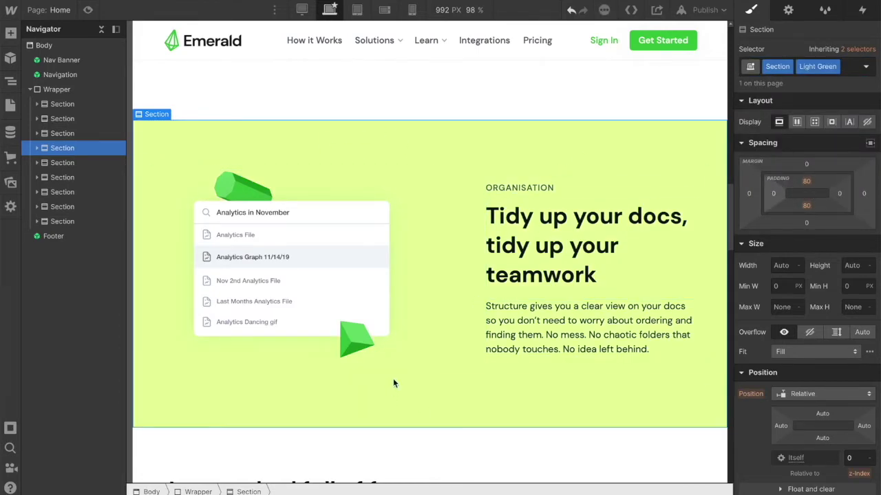
scroll(393, 391, down, 4)
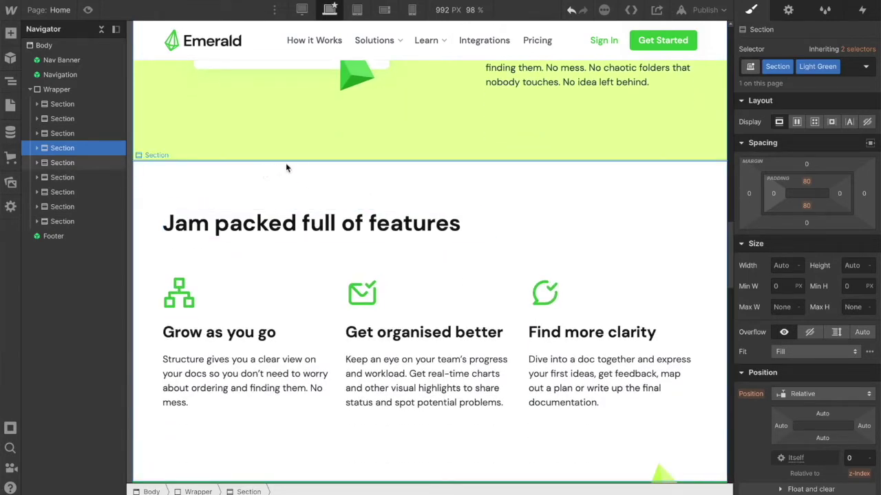
scroll(296, 171, up, 5)
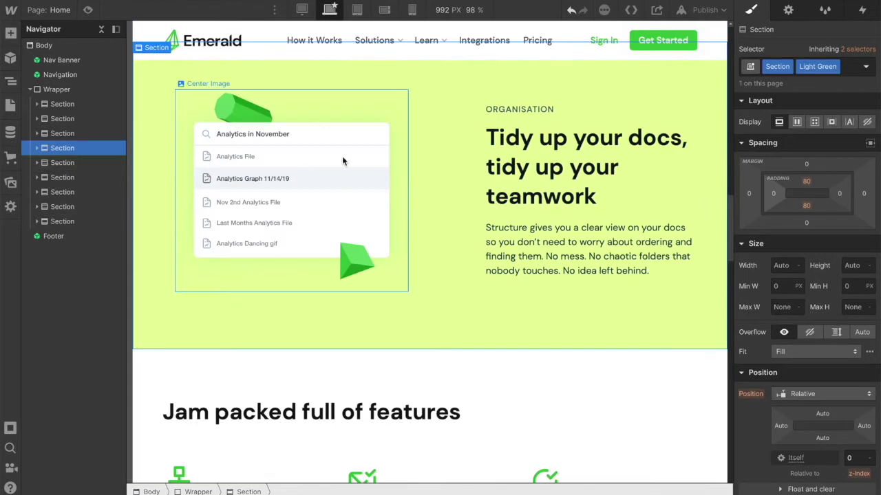
scroll(555, 114, up, 1)
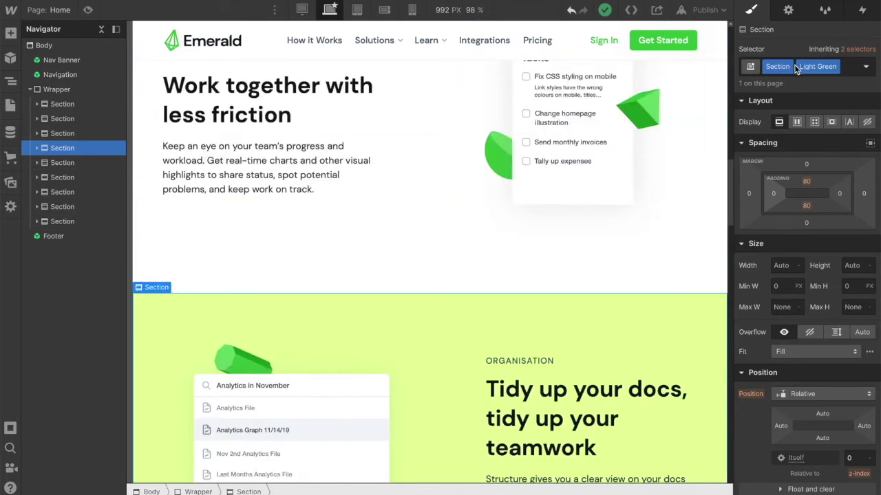
scroll(732, 208, up, 10)
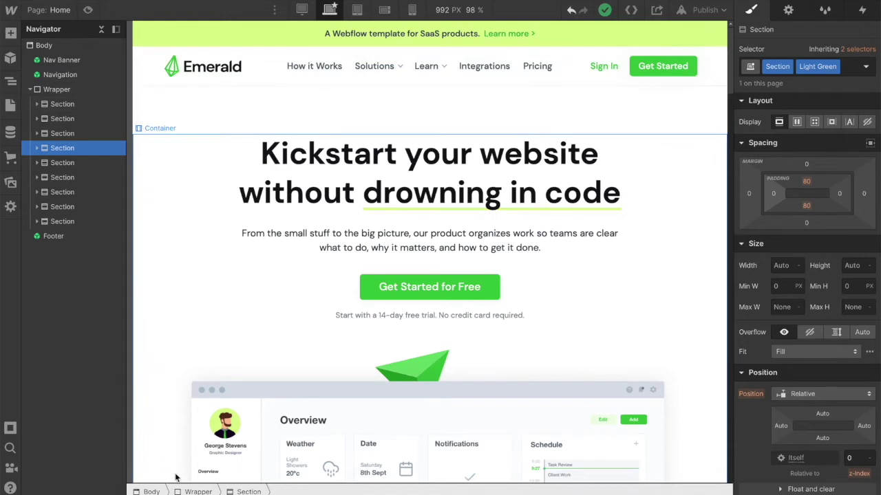
Step: Preview the Home page at the 1420 px breakpoint, then return to the 992 px base view
click(87, 10)
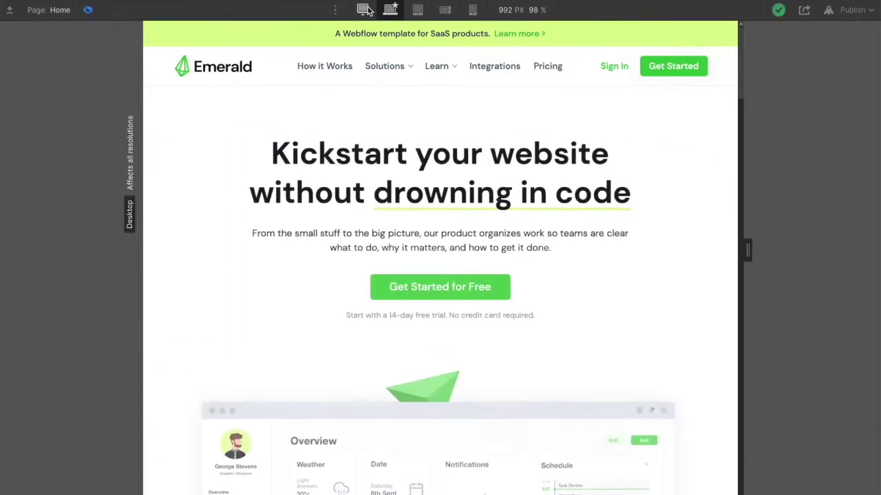
click(363, 9)
scroll(600, 220, down, 3)
scroll(599, 220, down, 5)
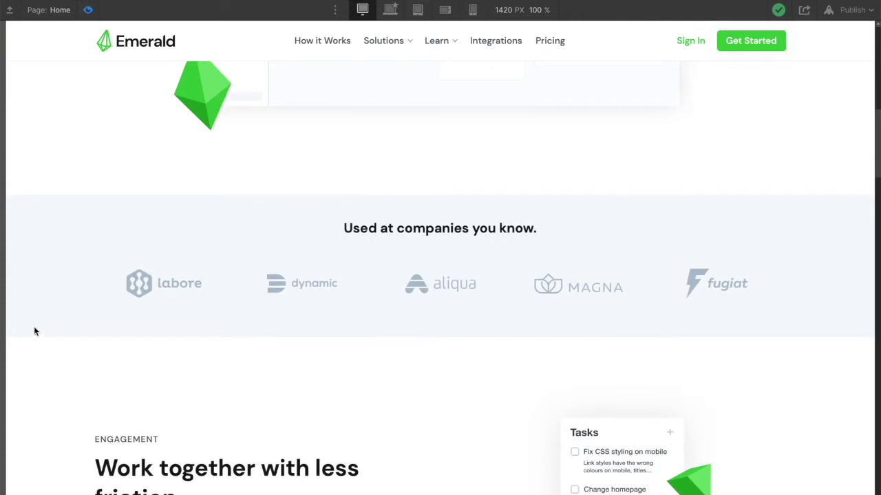
click(88, 10)
click(330, 9)
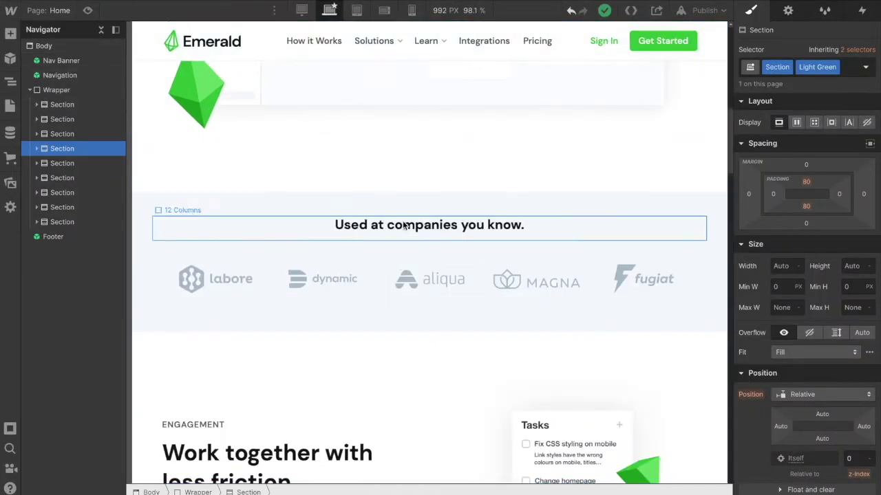
Step: Select the Container inside the 'Used at companies you know' logo-strip section
click(415, 199)
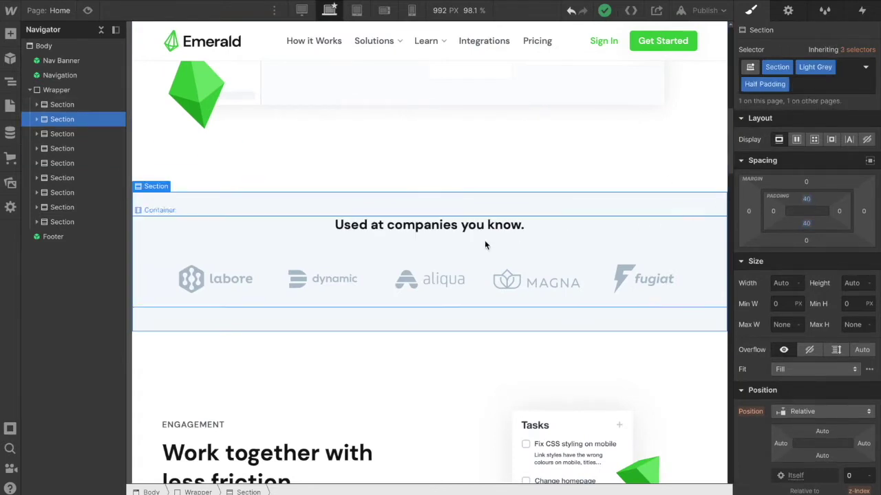
scroll(586, 213, down, 1)
scroll(319, 247, down, 3)
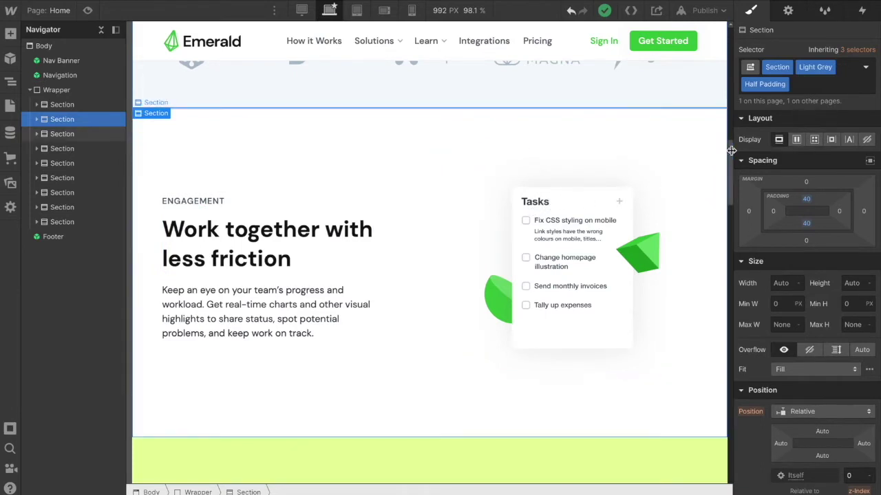
drag(731, 155, 732, 200)
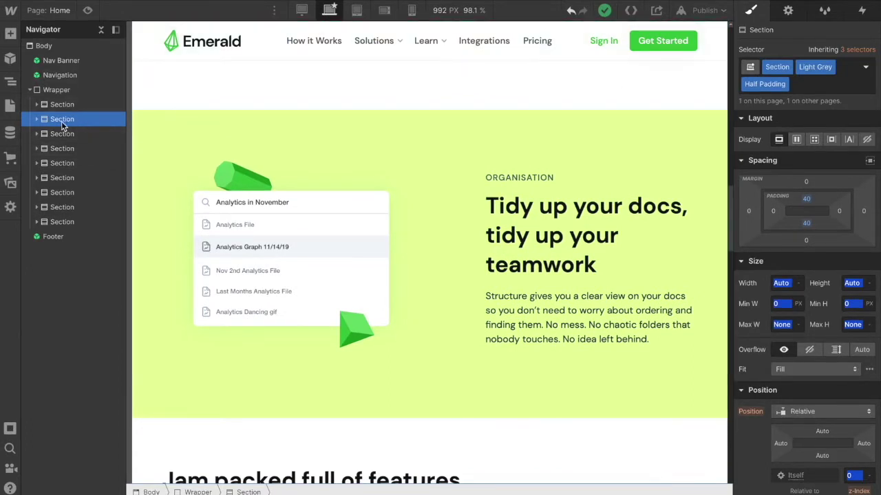
click(37, 120)
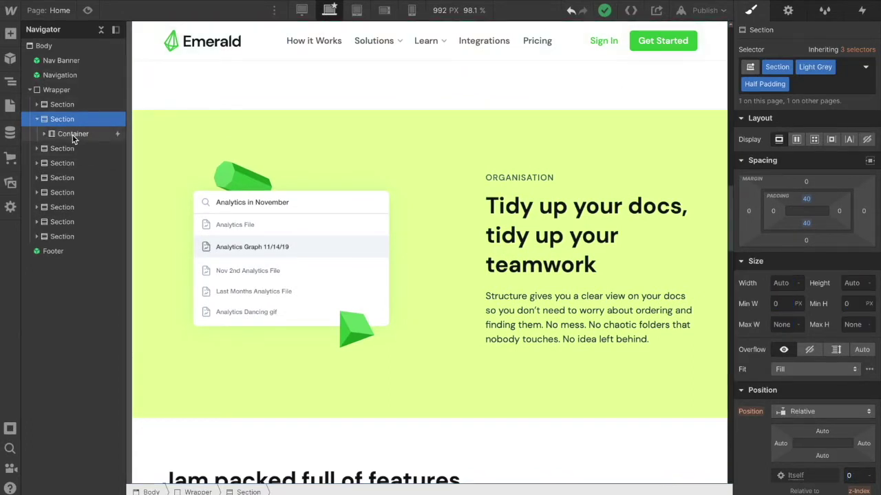
click(73, 137)
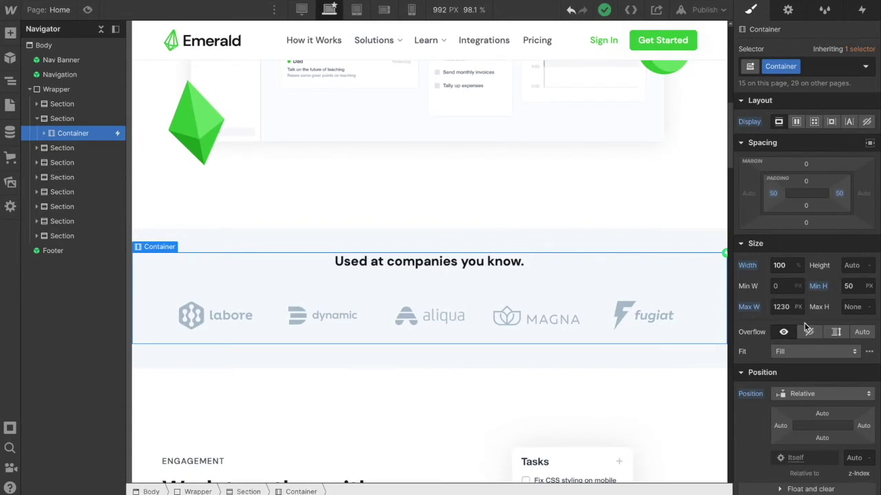
Step: Preview the page at 1280 px, narrowing it to about 1131 px wide
click(306, 11)
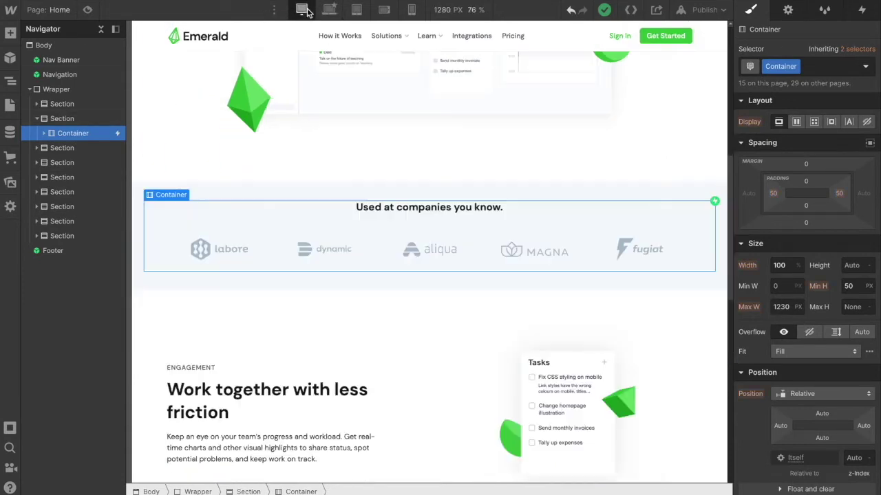
click(89, 10)
scroll(509, 207, down, 3)
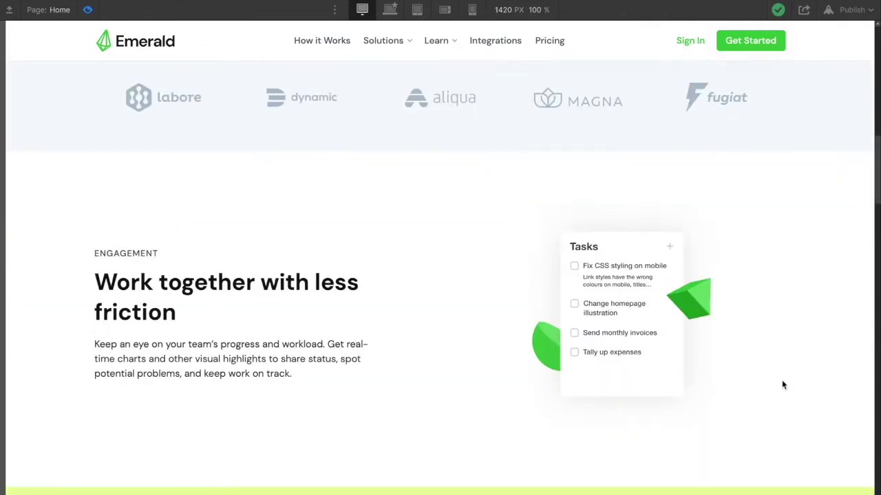
click(390, 10)
drag(841, 250, 796, 250)
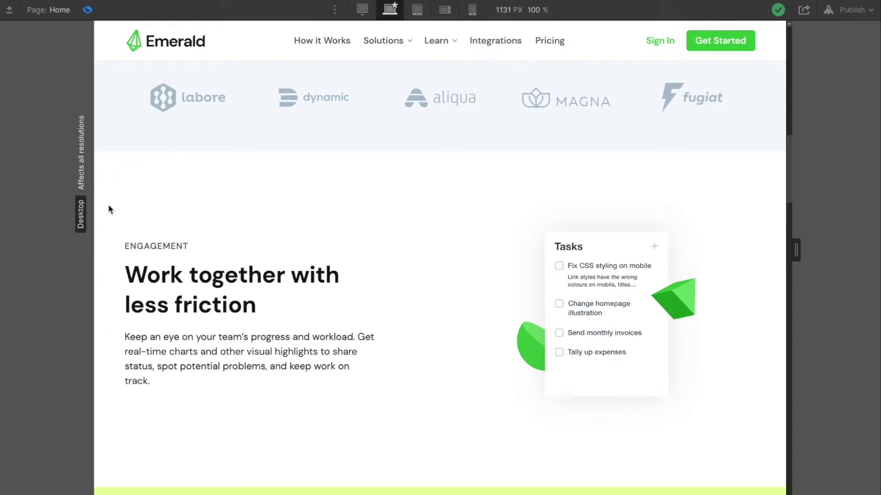
click(88, 10)
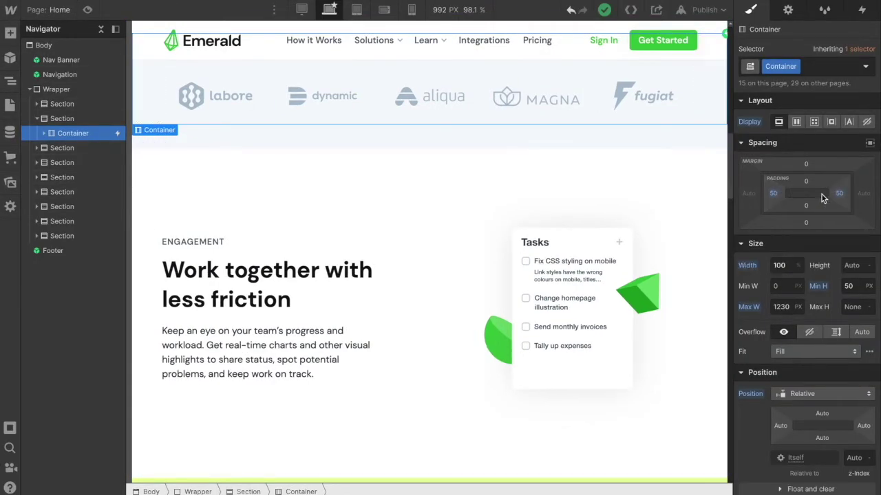
Step: Step the canvas through tablet, mobile landscape and mobile portrait, then back to desktop base
click(356, 9)
click(384, 9)
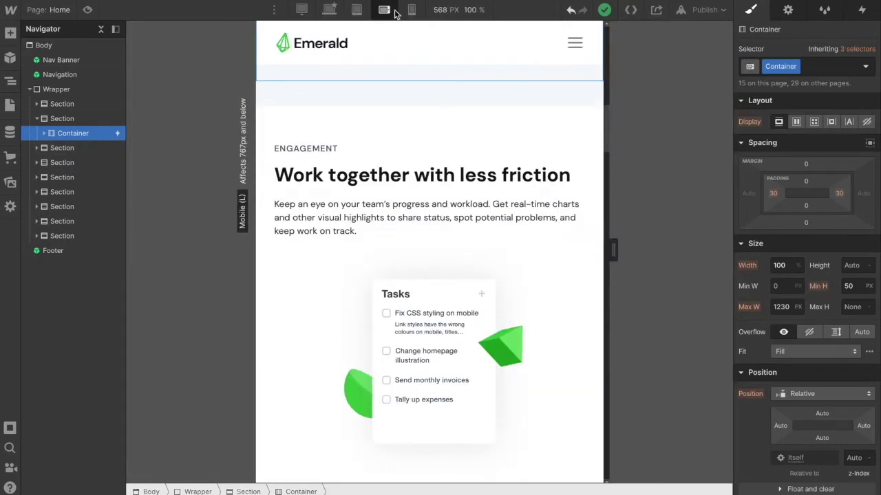
click(412, 10)
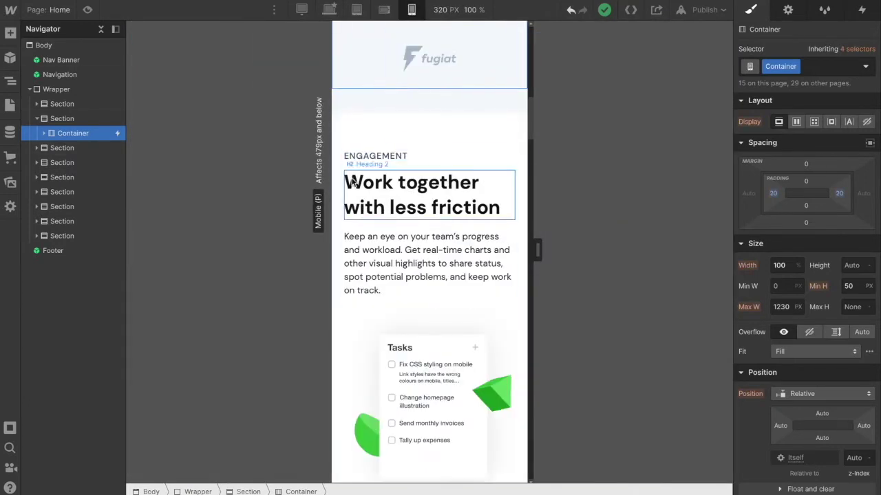
click(329, 11)
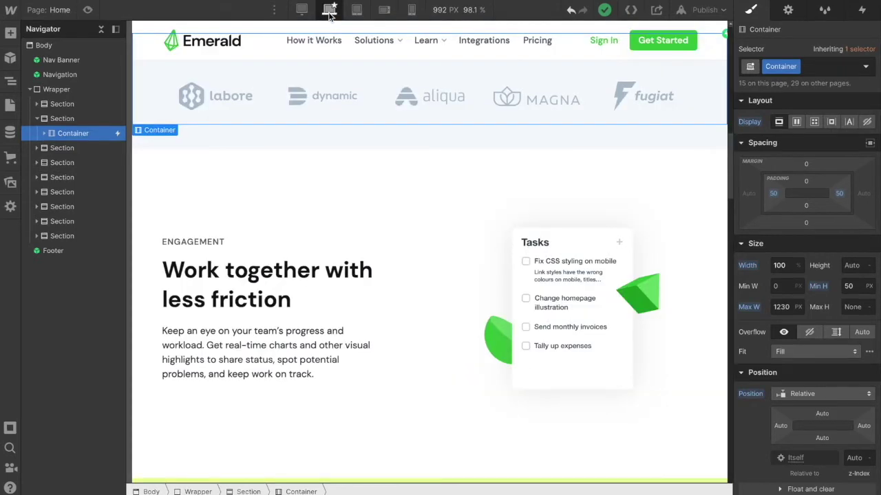
click(36, 104)
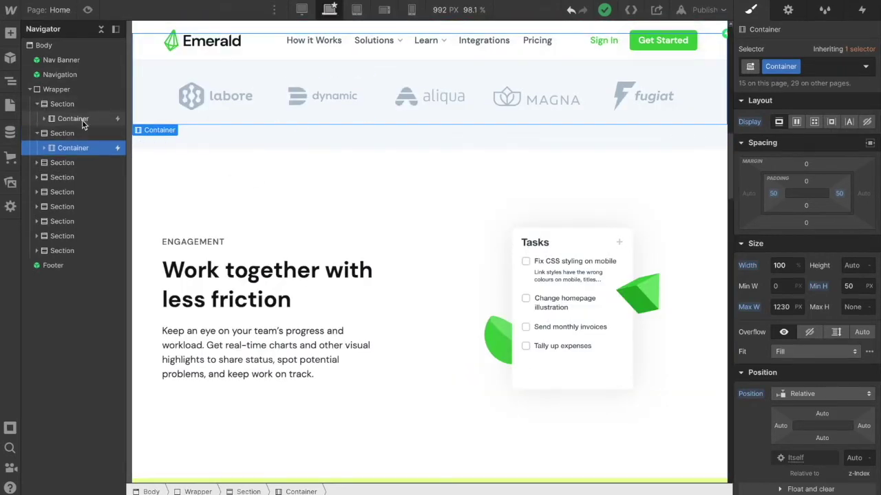
Step: Expand the Engagement section down to 12 Columns and inspect each of its three columns
click(36, 163)
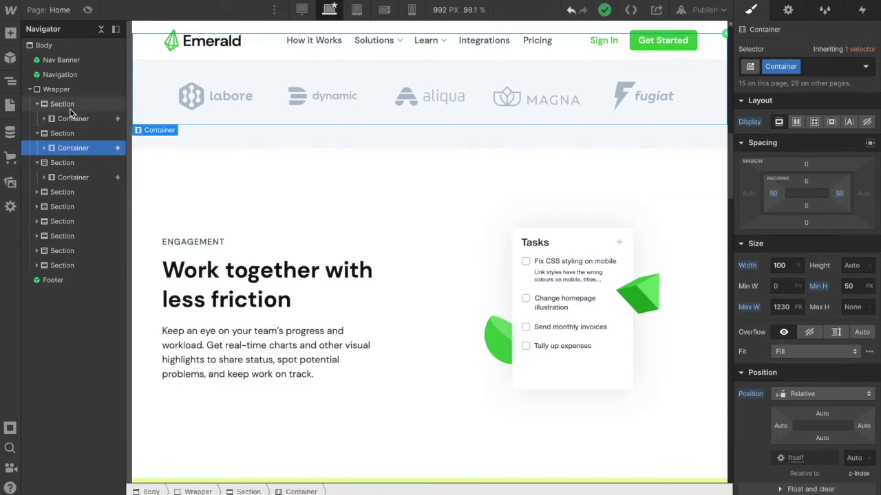
scroll(213, 138, up, 1)
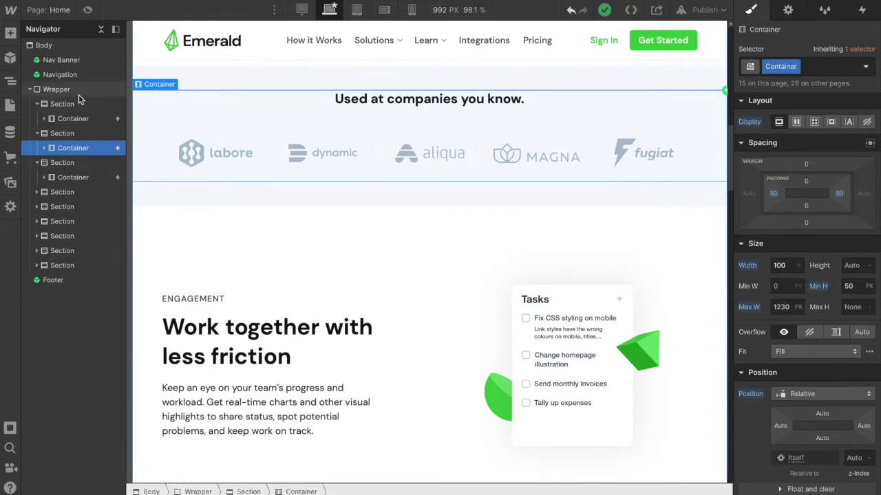
scroll(222, 124, up, 1)
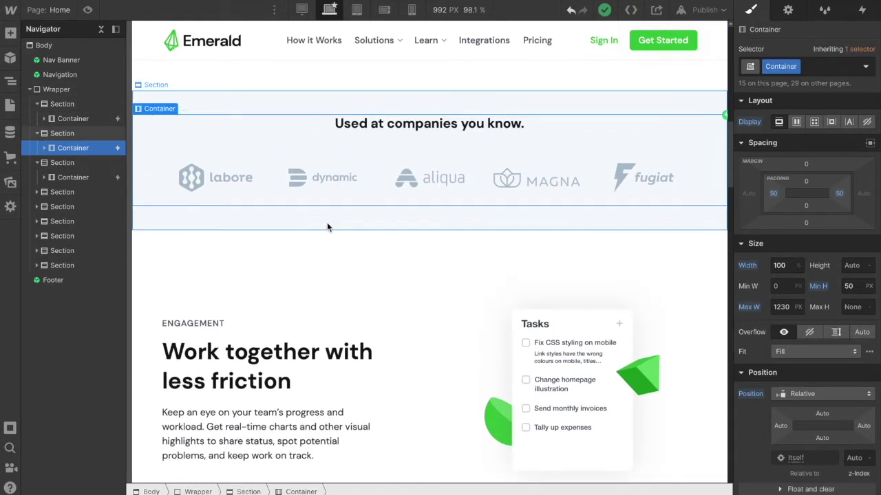
scroll(327, 223, down, 2)
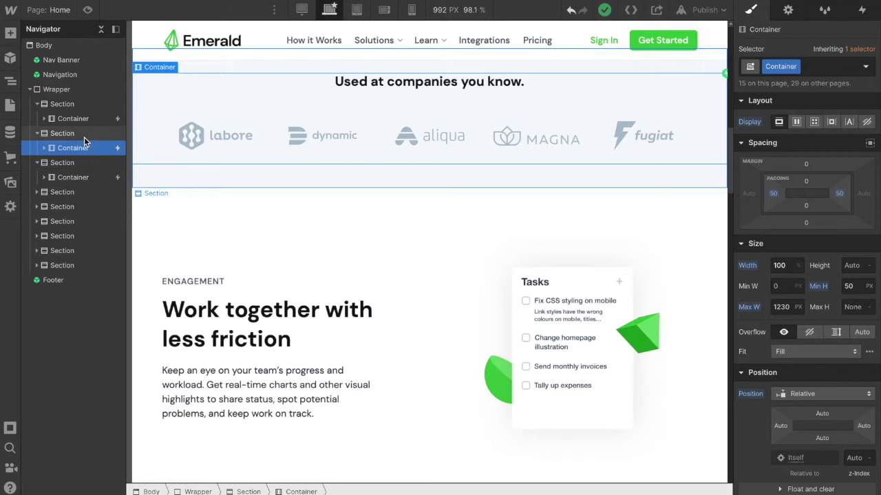
scroll(393, 245, down, 3)
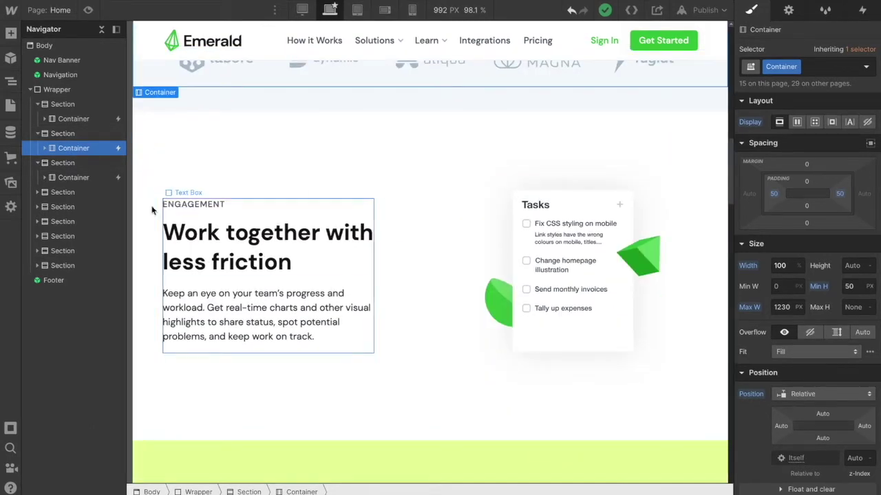
click(44, 178)
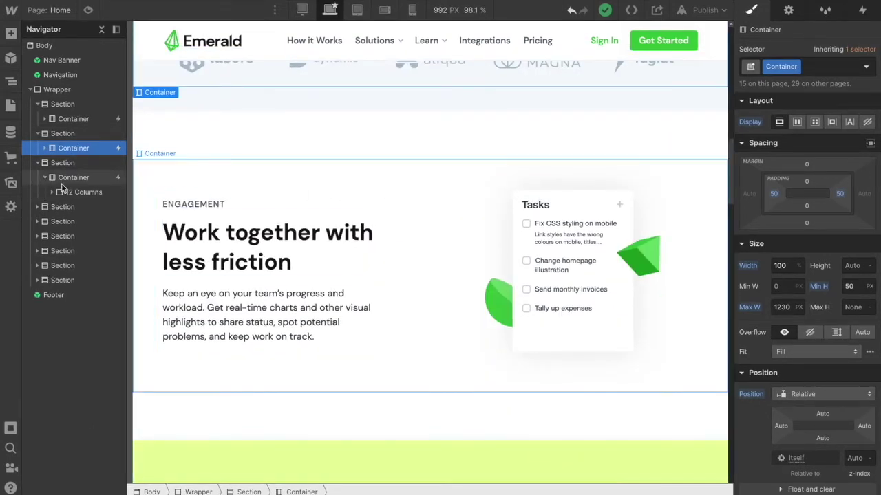
click(84, 192)
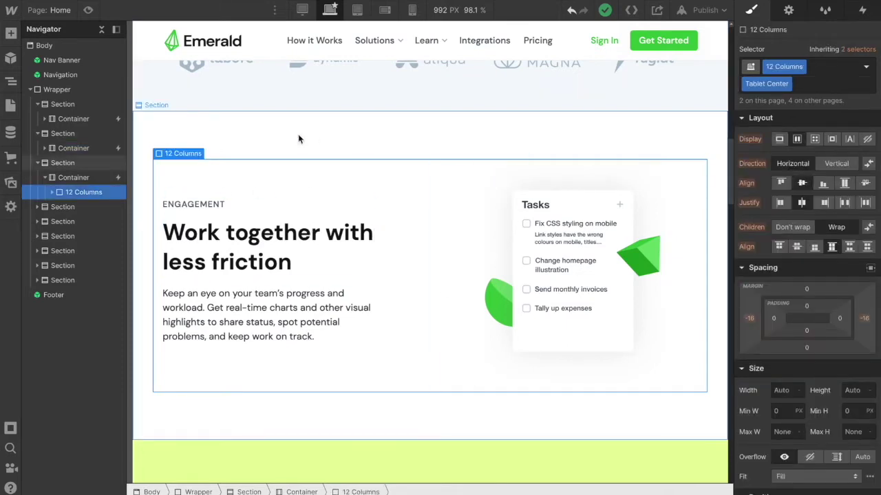
click(51, 192)
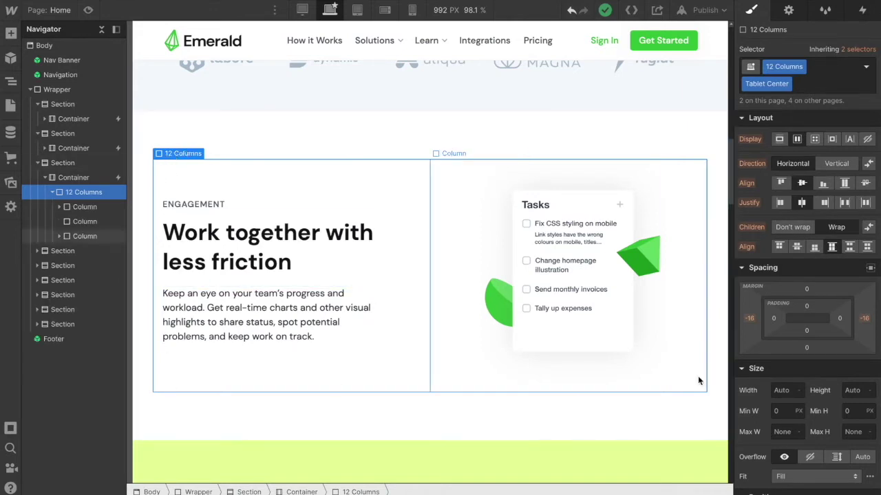
click(85, 208)
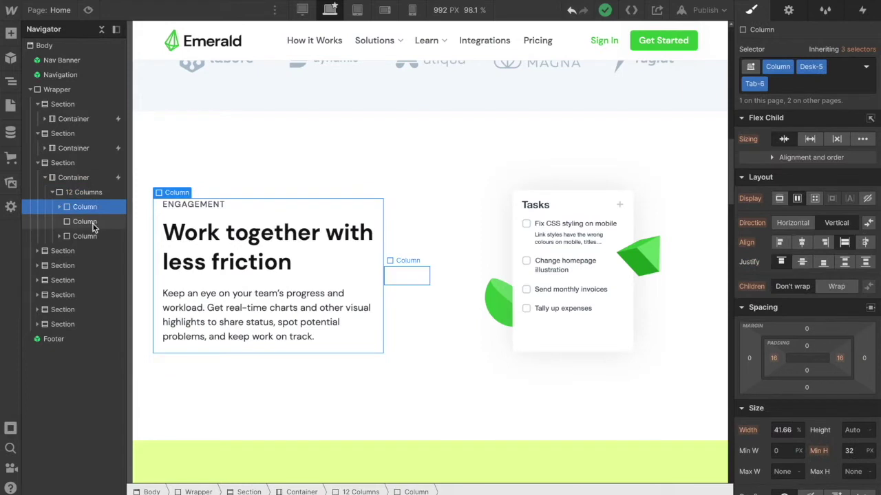
click(86, 222)
click(94, 237)
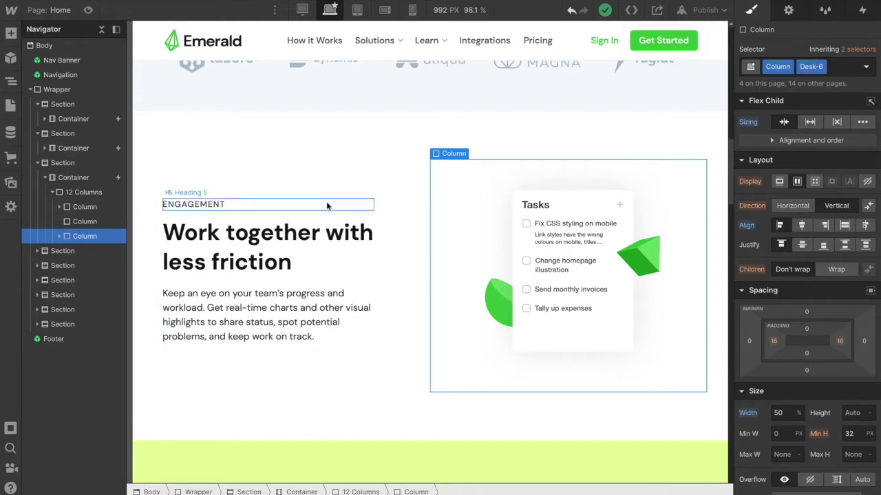
Step: Compare the column widths at tablet size, then return to desktop and select 12 Columns
click(357, 10)
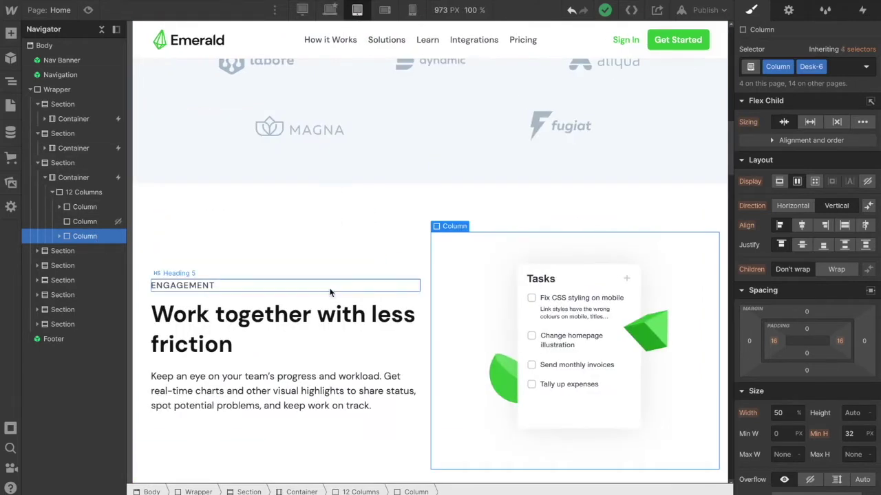
click(92, 209)
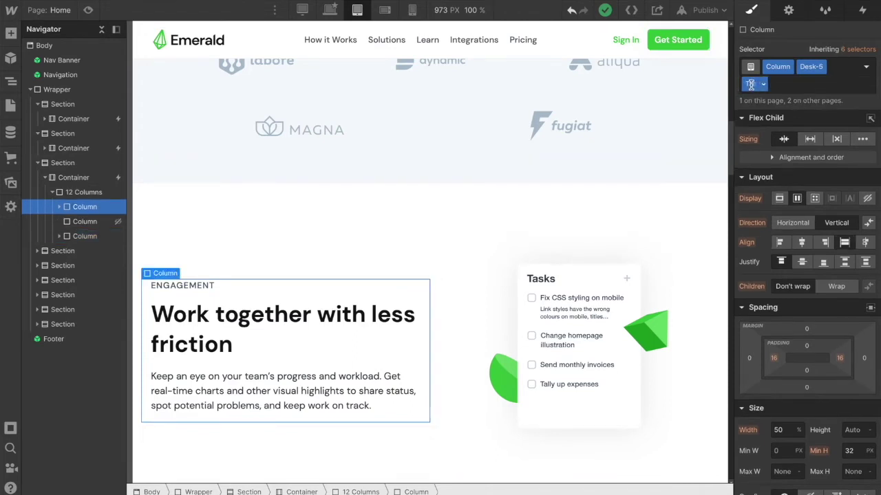
click(85, 222)
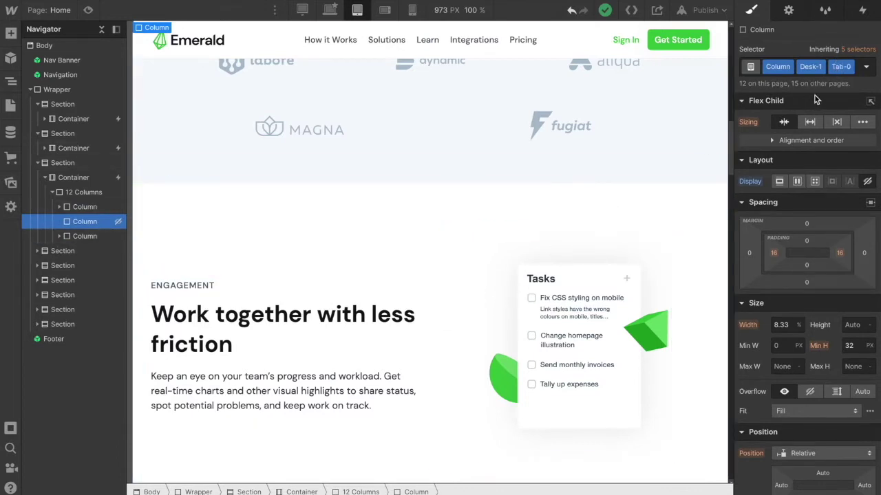
click(101, 207)
scroll(781, 393, down, 1)
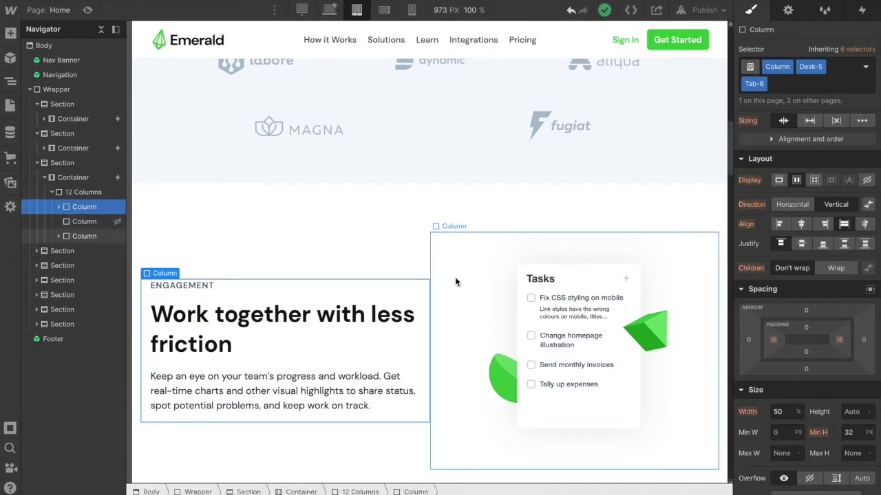
click(330, 11)
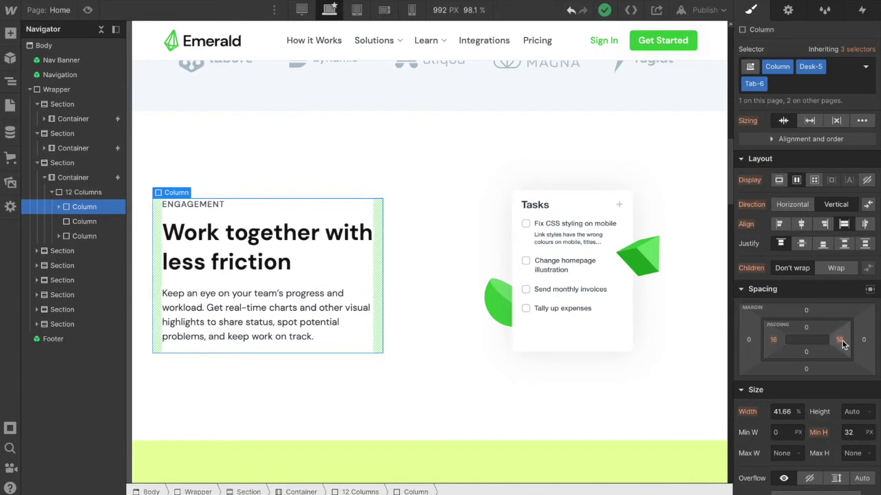
click(107, 192)
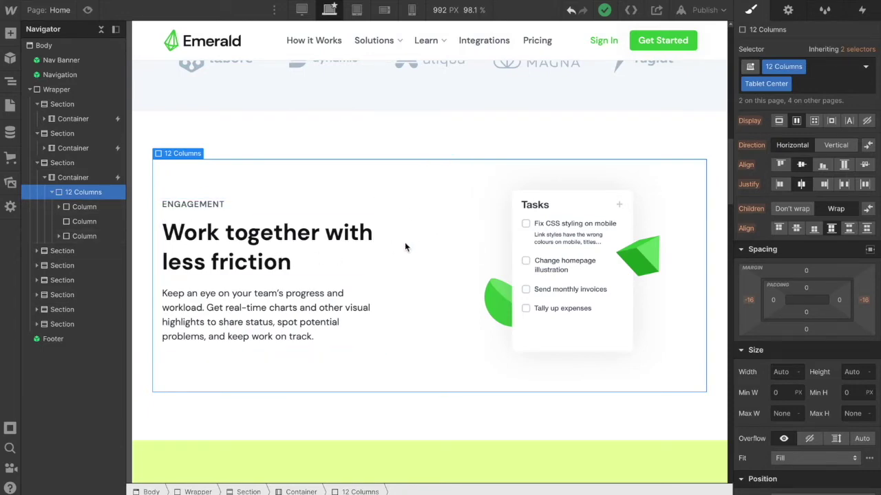
Step: Scroll past the testimonials and select the three-card 'Jam packed full of features' grid
scroll(381, 242, down, 6)
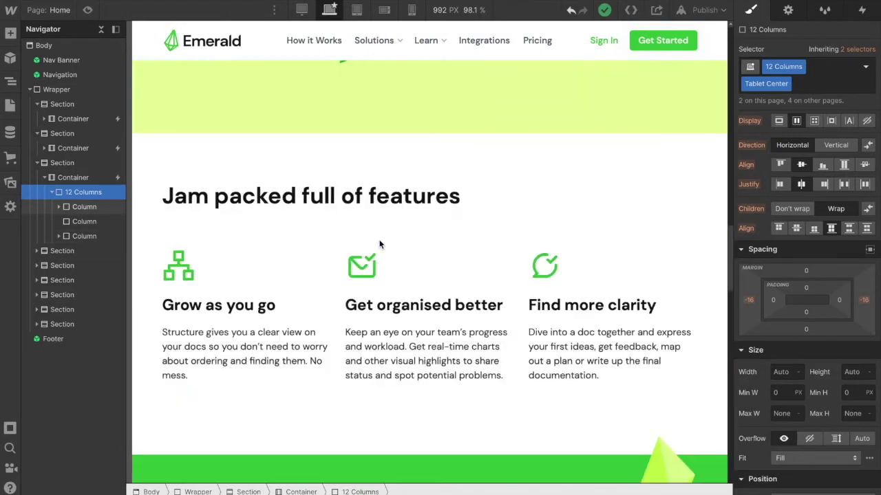
scroll(379, 244, down, 2)
scroll(357, 271, down, 4)
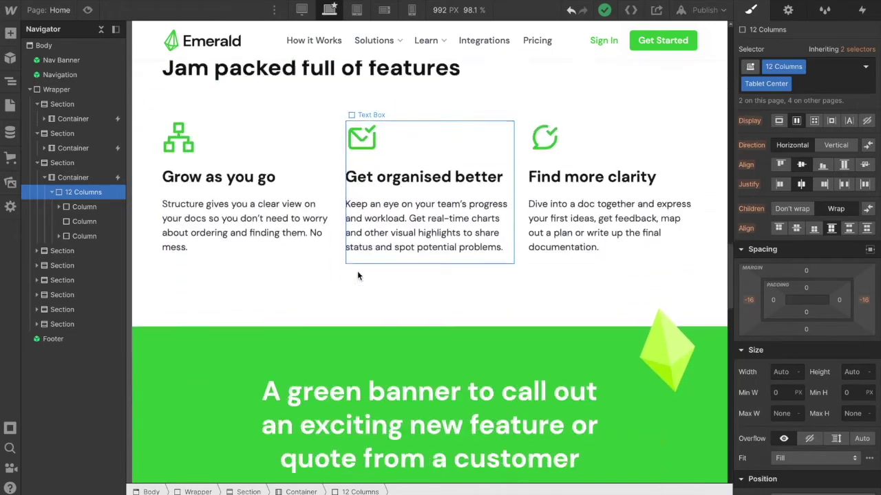
scroll(357, 271, down, 8)
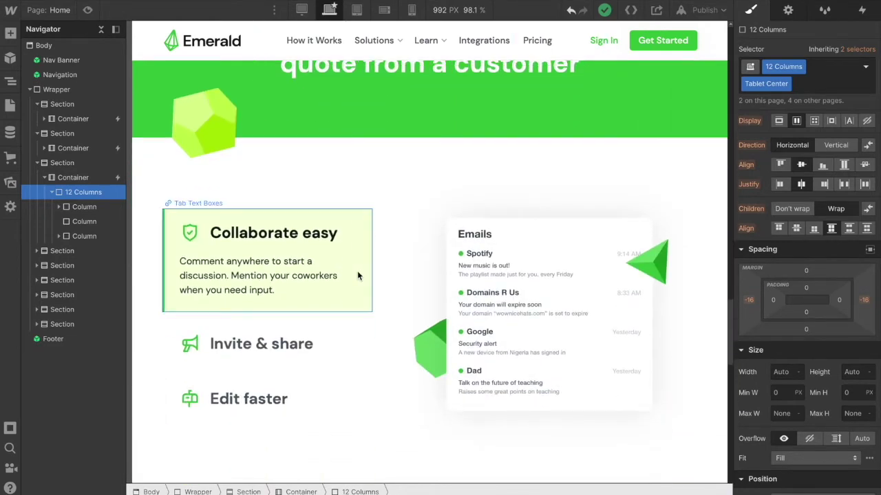
scroll(524, 321, down, 3)
click(524, 321)
scroll(524, 320, down, 4)
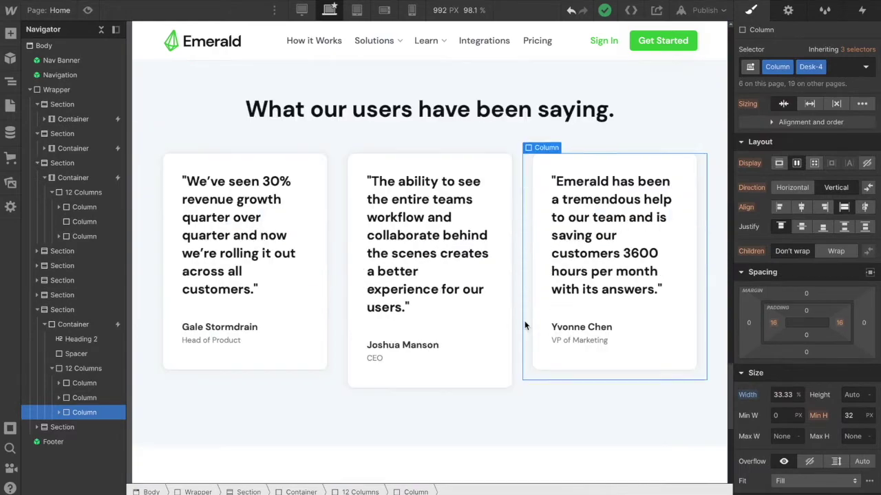
scroll(336, 184, up, 12)
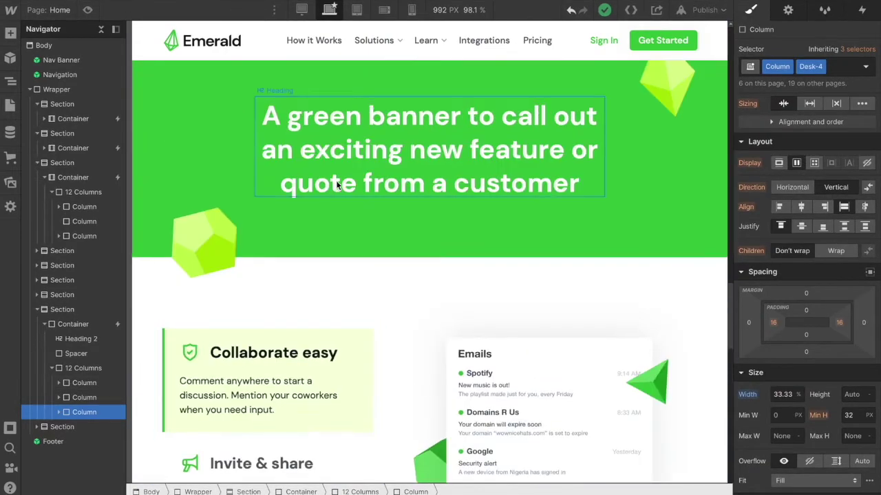
scroll(337, 186, up, 3)
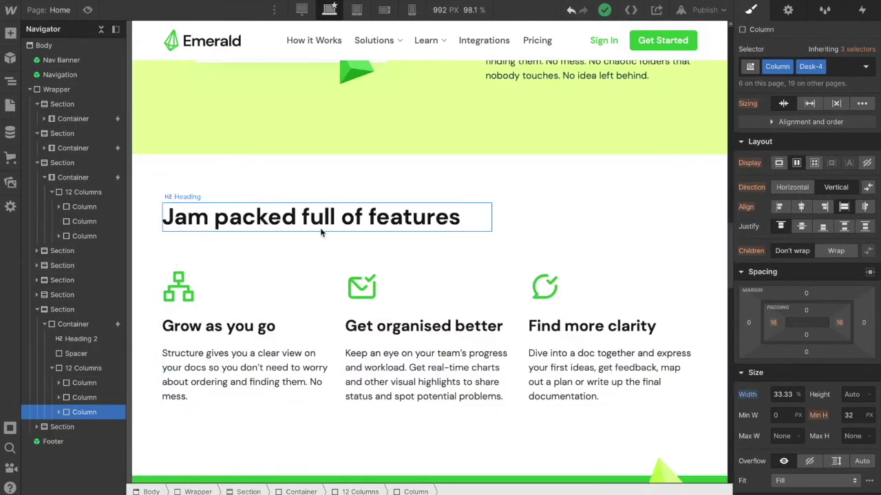
click(333, 283)
scroll(338, 285, down, 1)
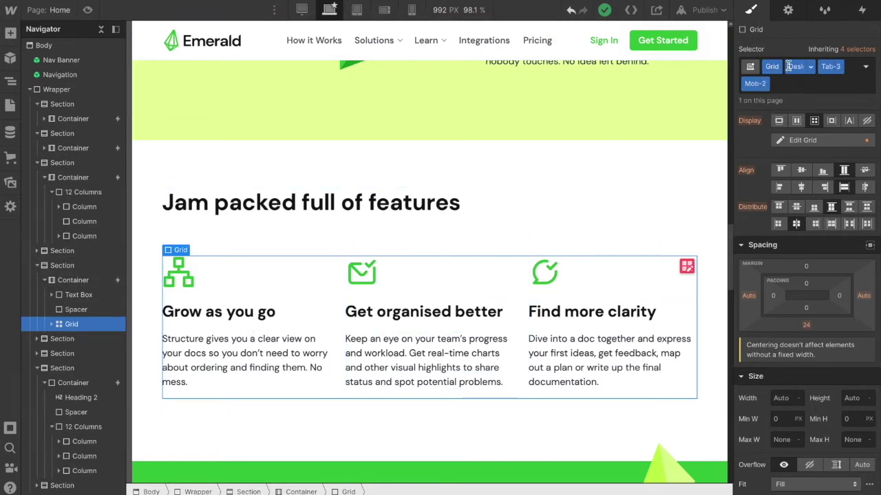
click(357, 10)
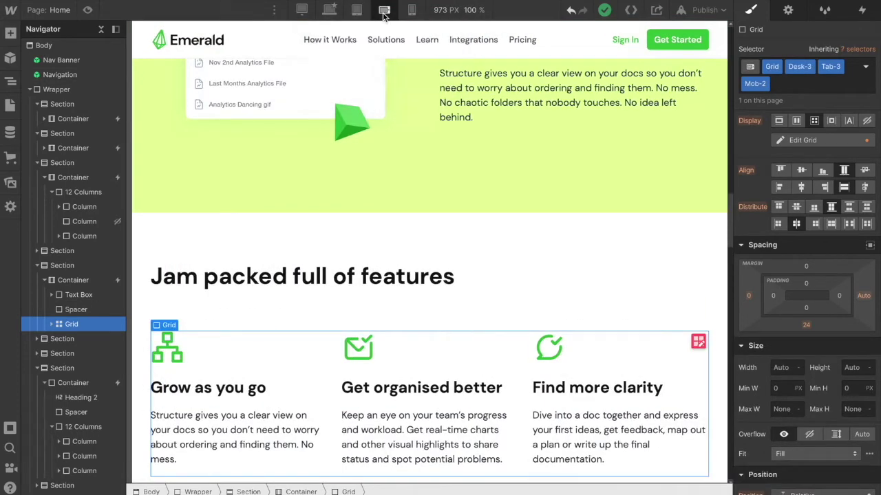
click(384, 11)
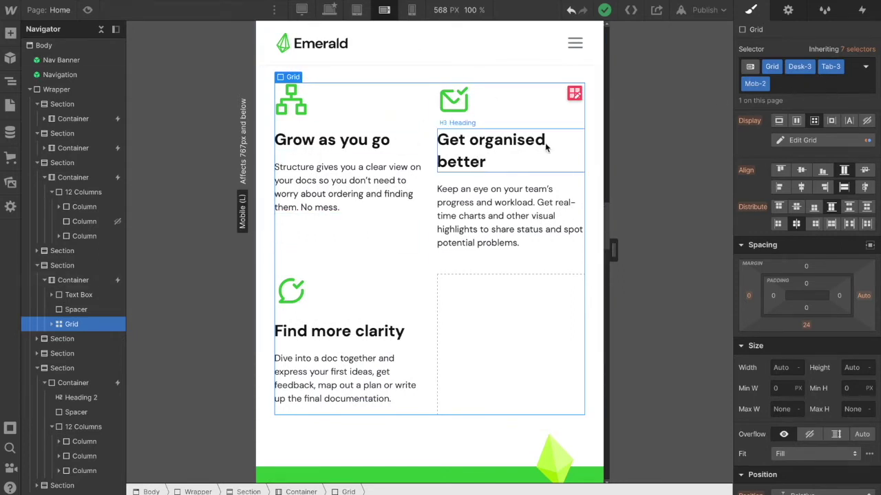
click(330, 10)
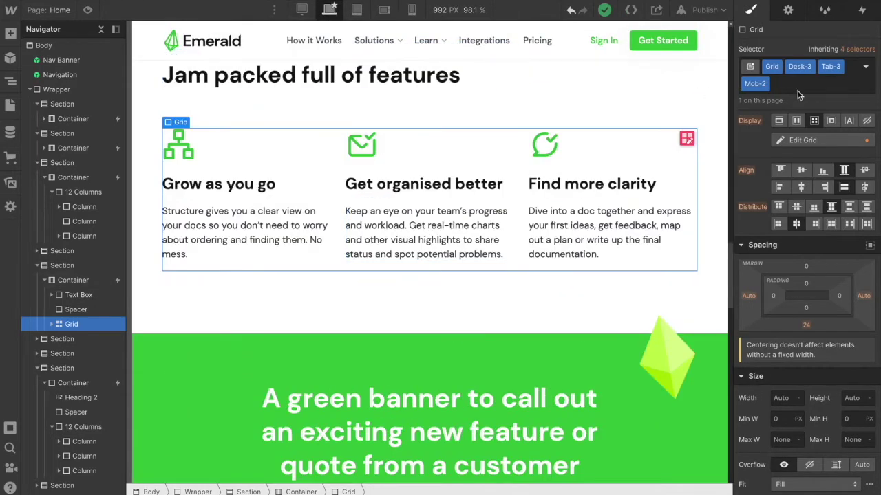
click(805, 89)
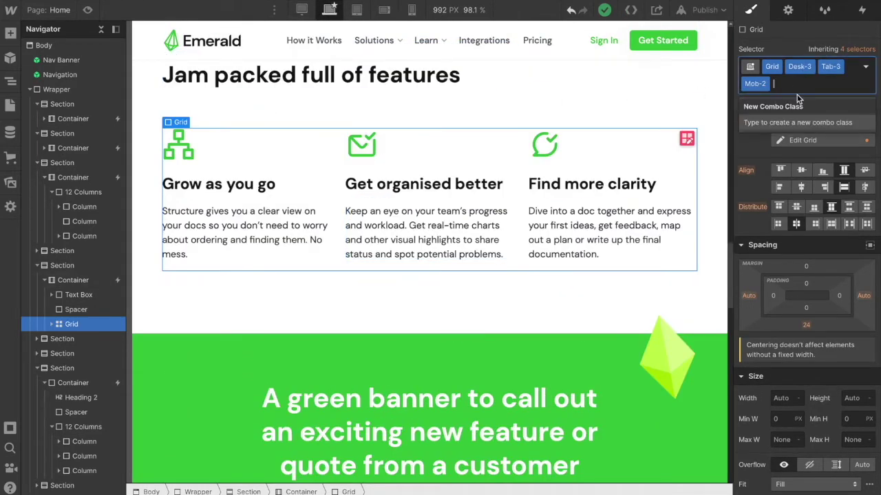
key(BackSpace)
key(BackSpace)
key(BackSpace)
text(Desk-1/2)
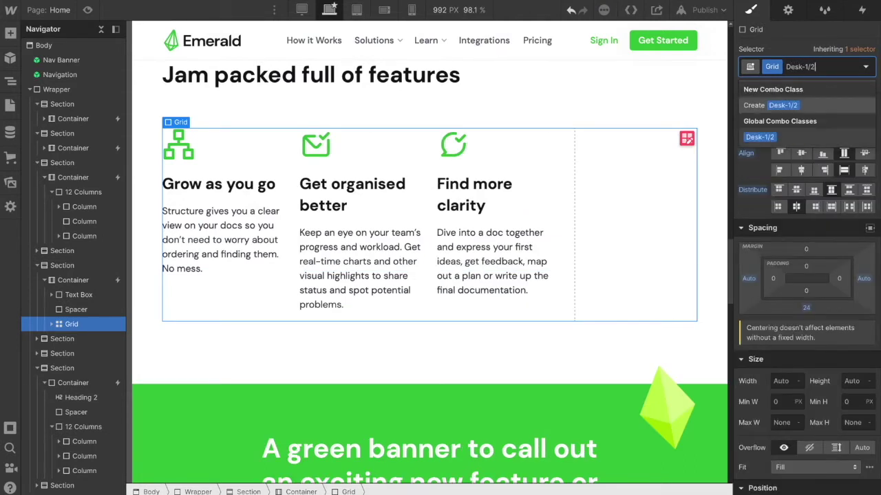
click(785, 110)
click(805, 122)
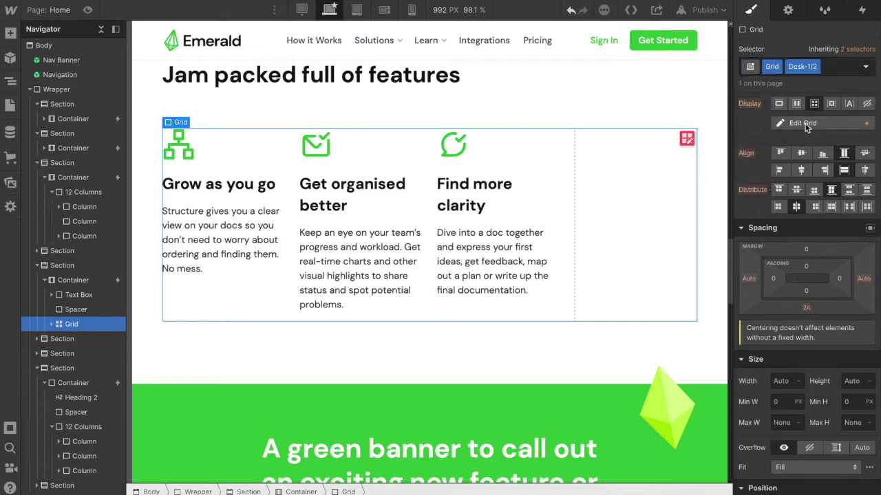
click(868, 237)
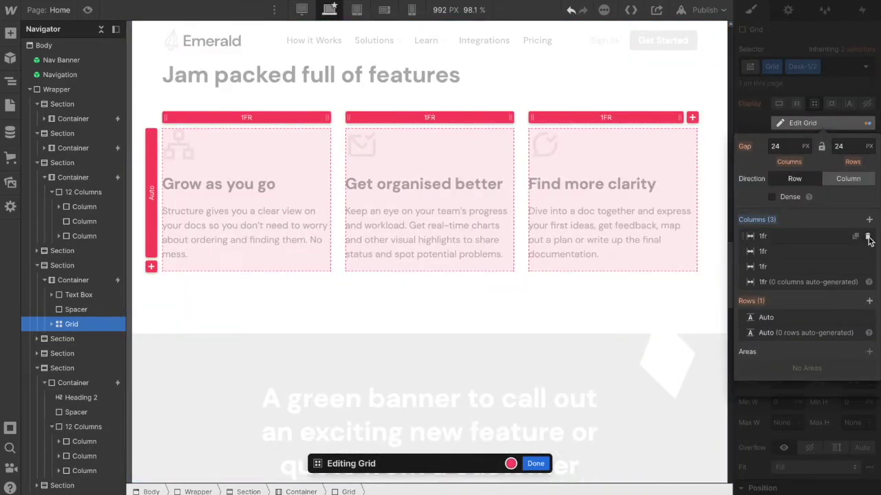
click(868, 236)
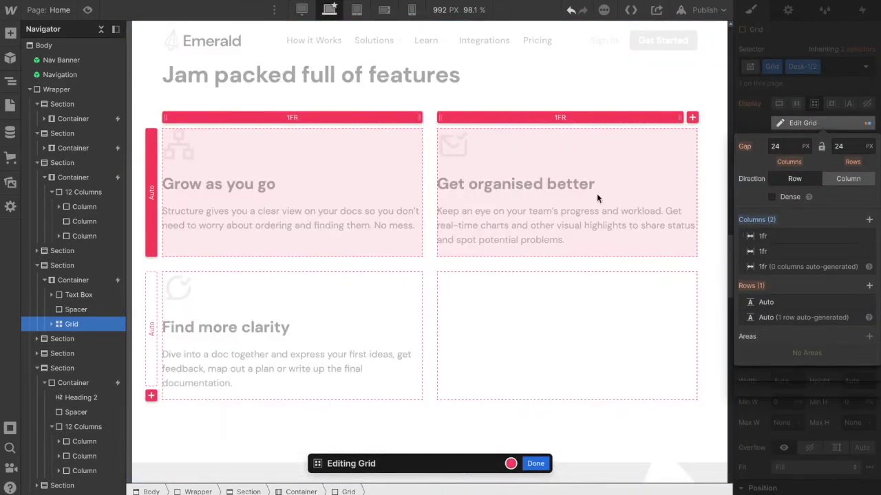
click(764, 252)
text(2)
key(Return)
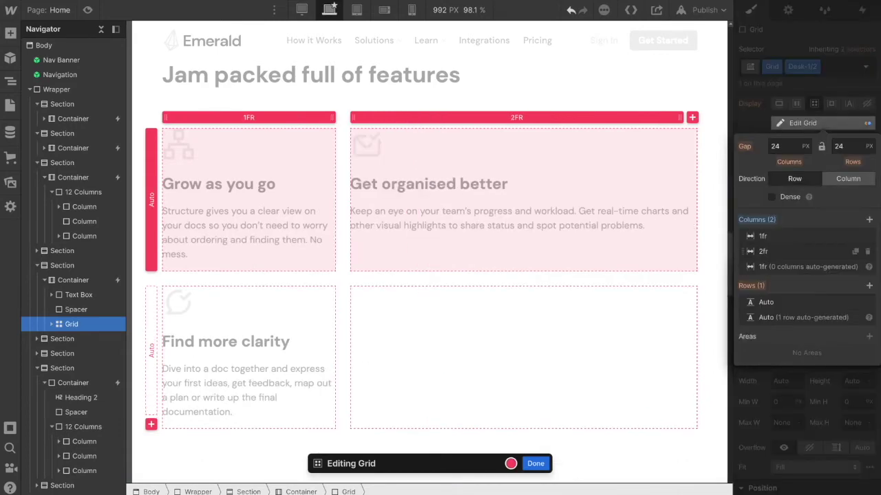
click(535, 464)
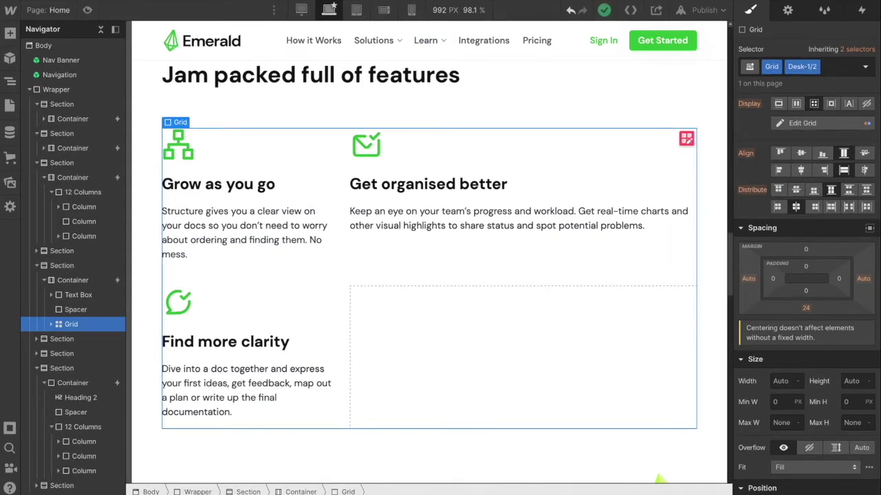
key(BackSpace)
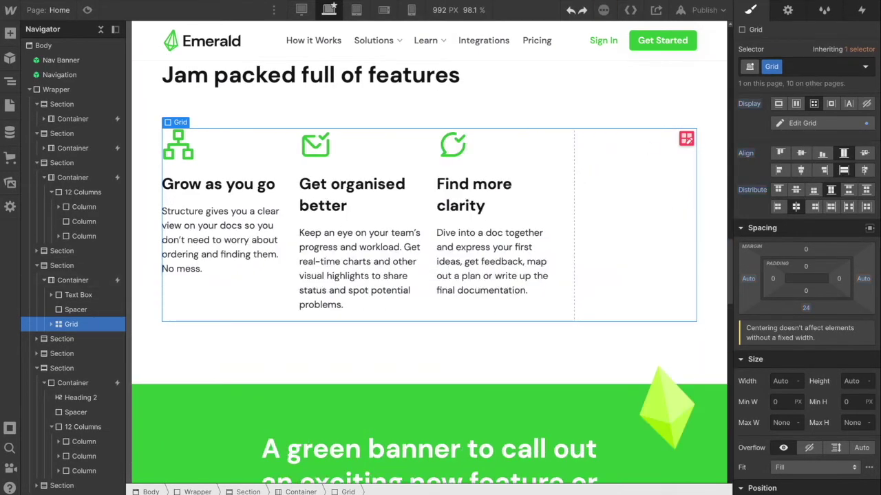
key(ctrl+z)
key(ctrl+z)
key(ctrl+z)
Step: Swap the spacer's 48 combo class for 32, after briefly trying 128
scroll(434, 172, up, 1)
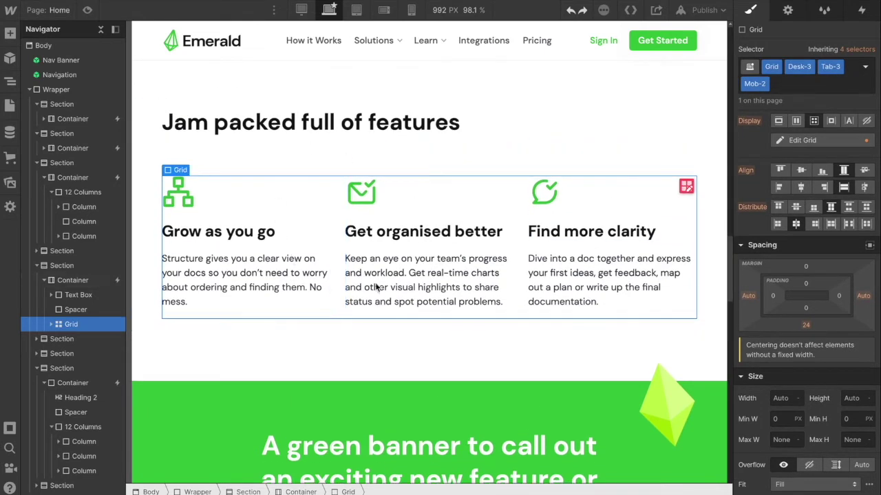
click(183, 160)
scroll(244, 177, up, 1)
scroll(244, 176, up, 1)
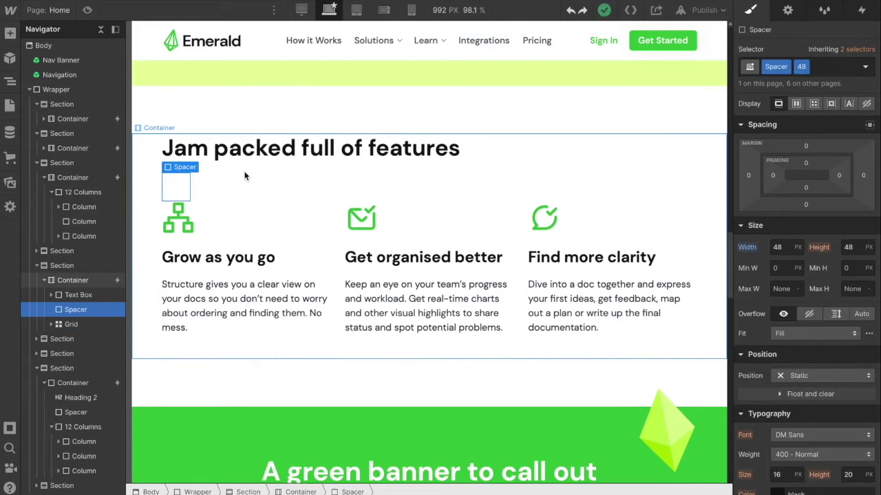
click(296, 157)
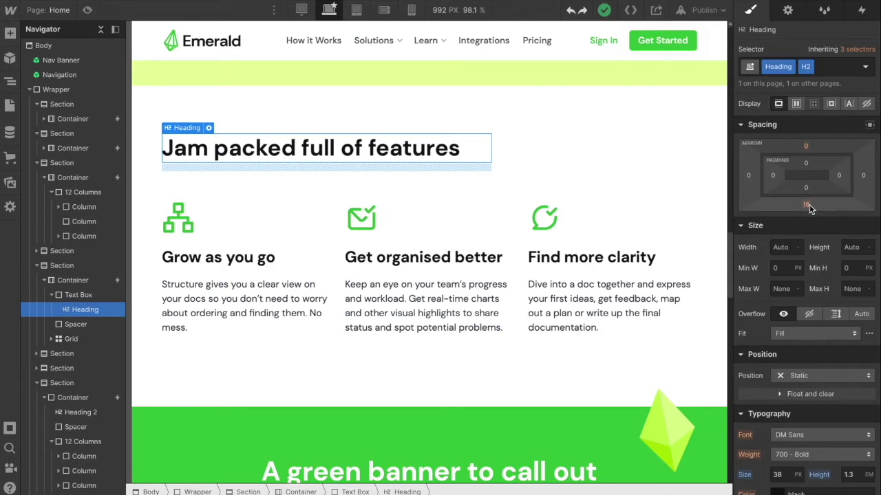
click(177, 186)
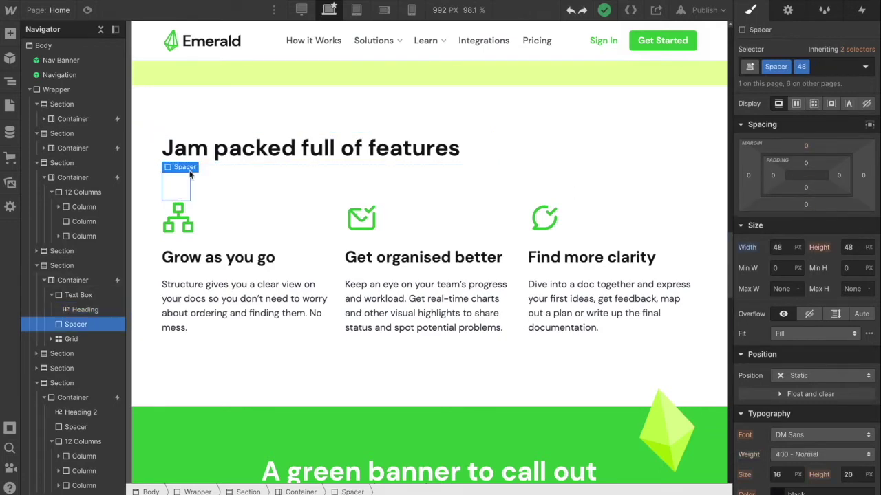
click(821, 67)
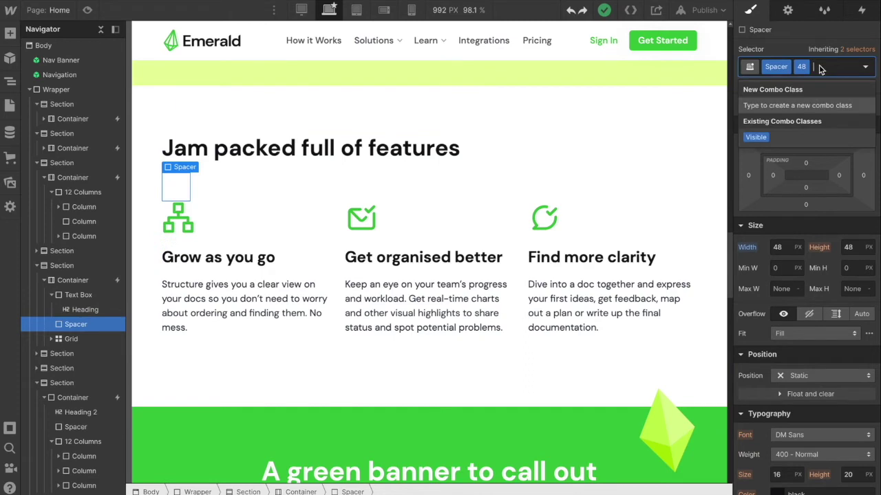
key(BackSpace)
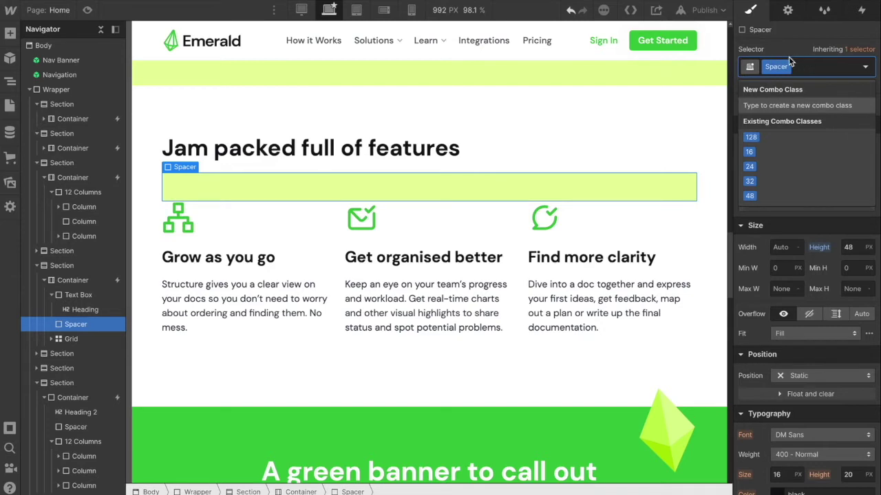
click(751, 136)
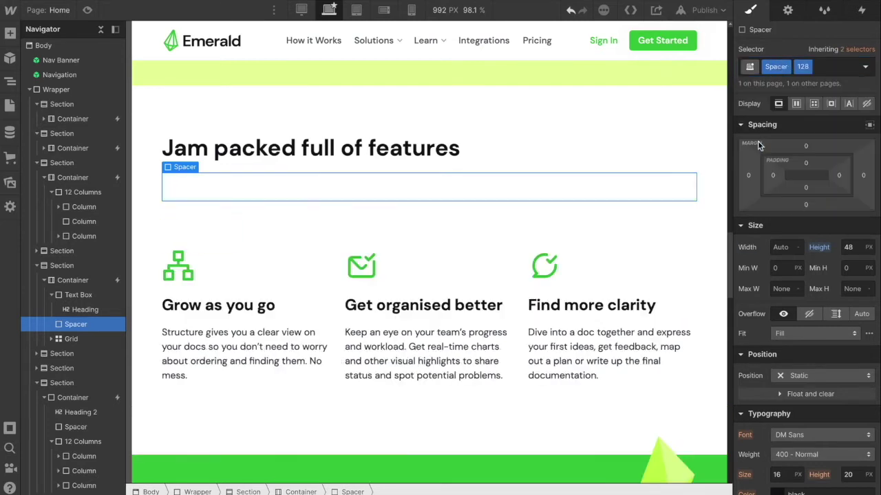
key(BackSpace)
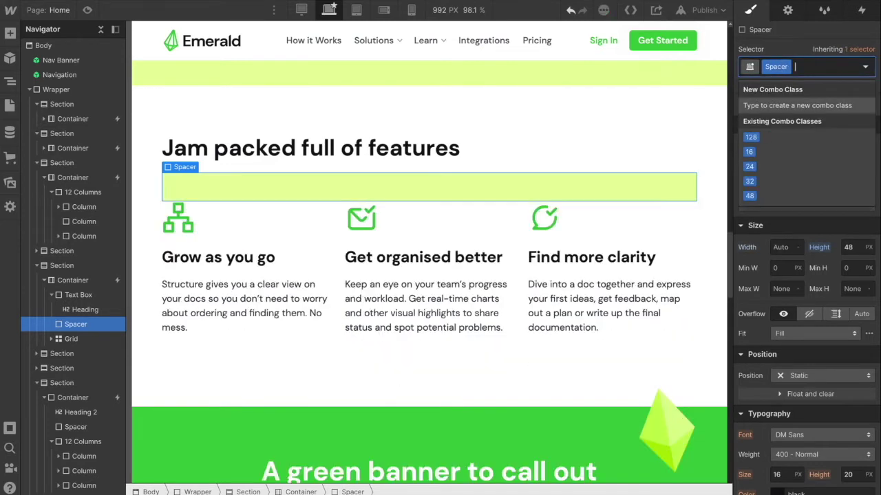
click(765, 176)
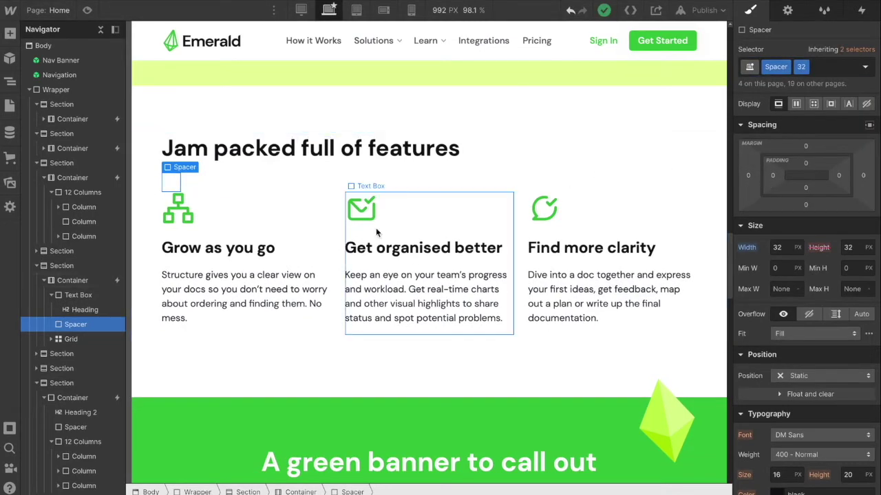
scroll(292, 251, down, 1)
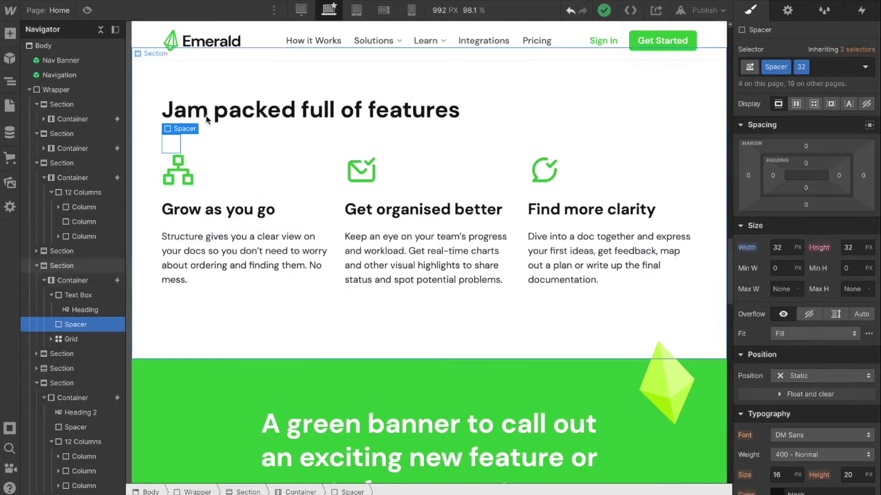
Step: Select the green banner heading and inspect its inherited All H2 Headings styles
scroll(218, 185, down, 3)
click(377, 340)
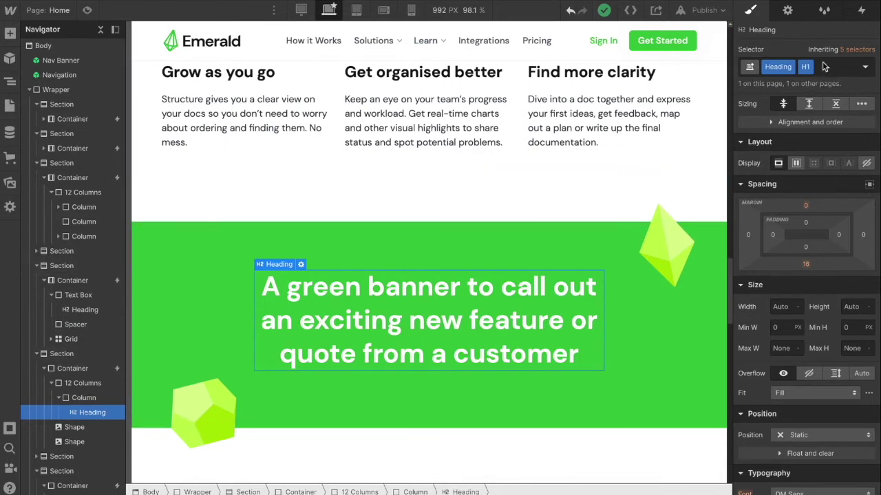
click(856, 49)
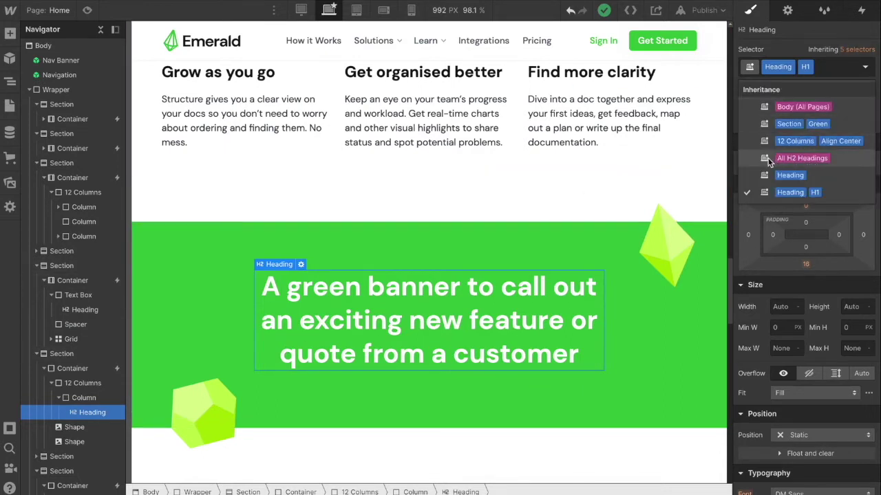
click(830, 161)
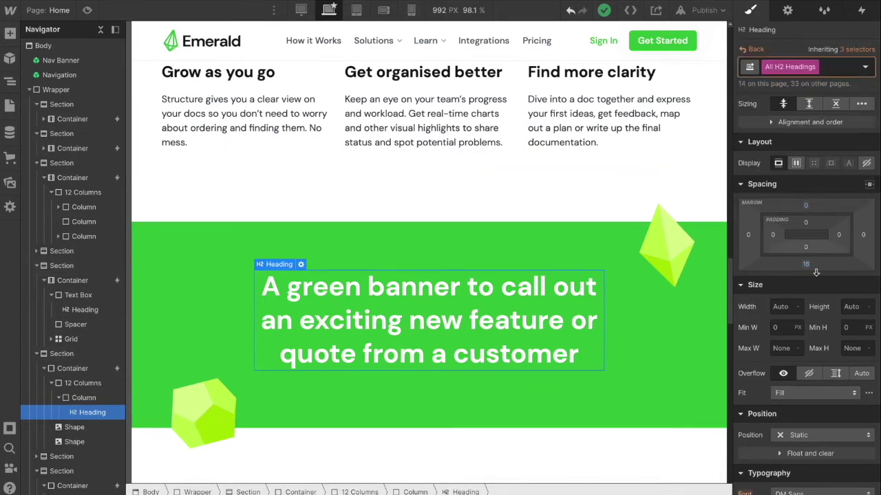
scroll(804, 344, down, 2)
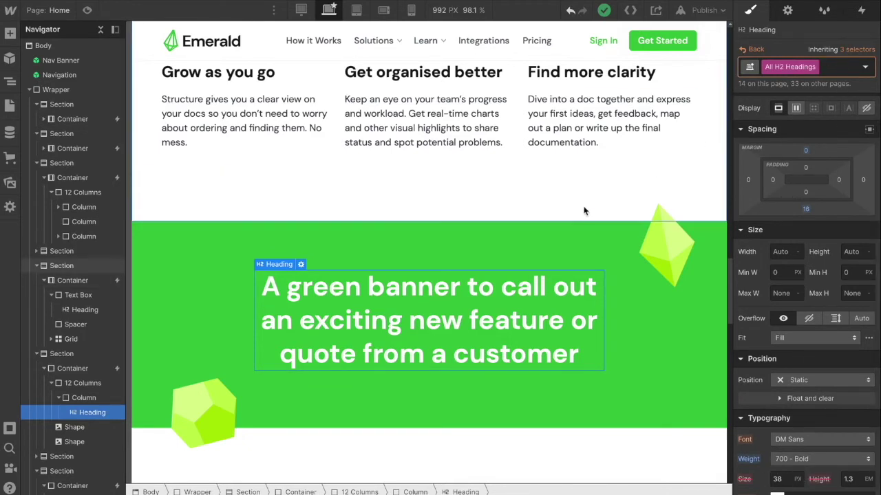
Step: Remove and reapply the banner heading's Heading and H1 classes
click(543, 259)
click(529, 300)
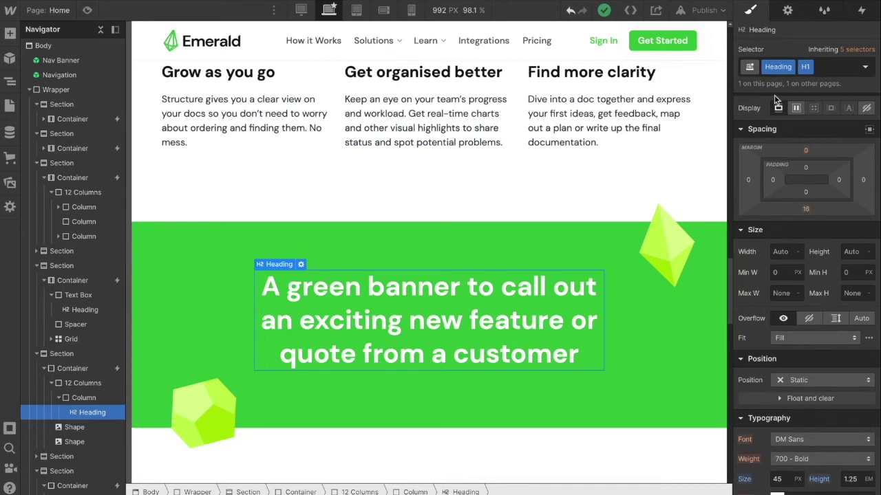
key(BackSpace)
key(ctrl+z)
click(832, 71)
key(BackSpace)
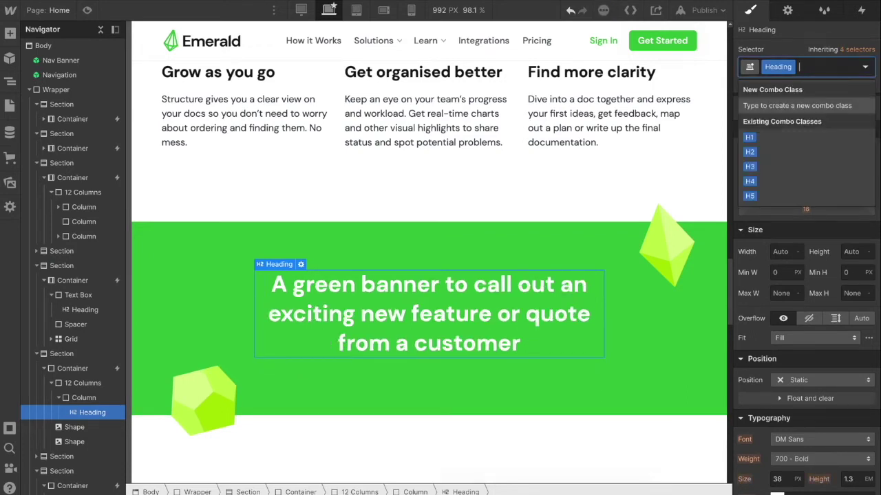
key(BackSpace)
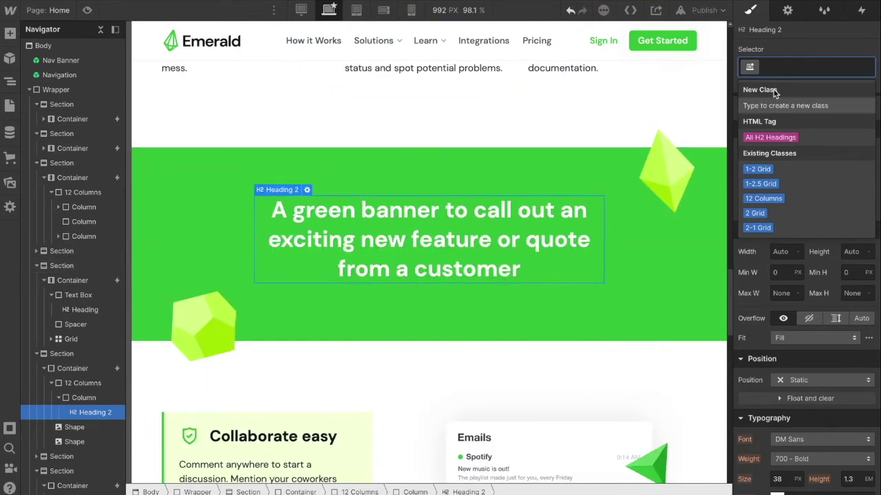
text(Head)
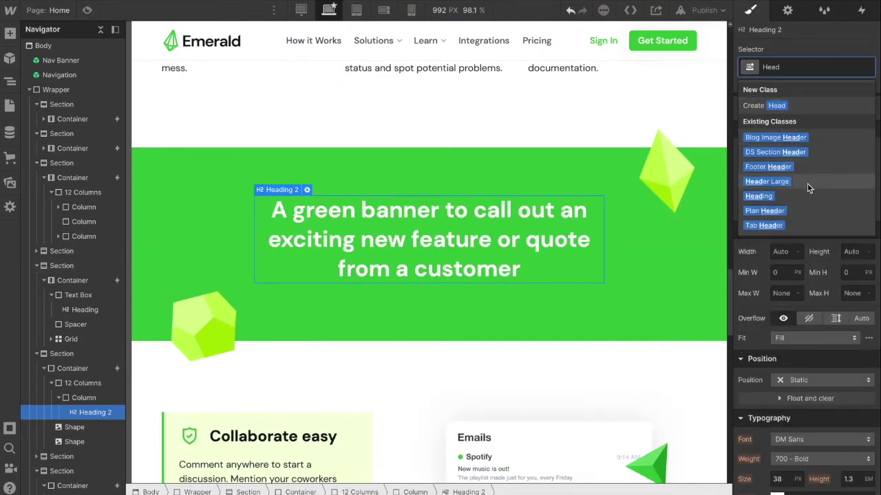
click(758, 196)
click(833, 67)
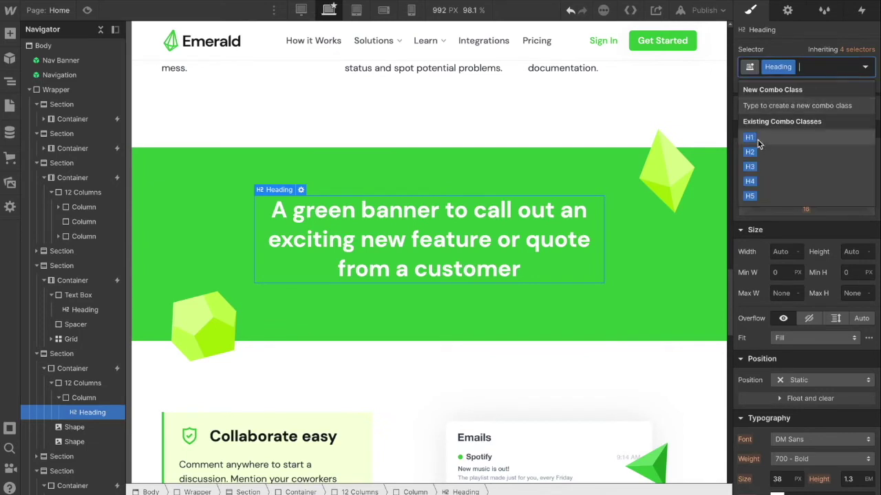
click(752, 138)
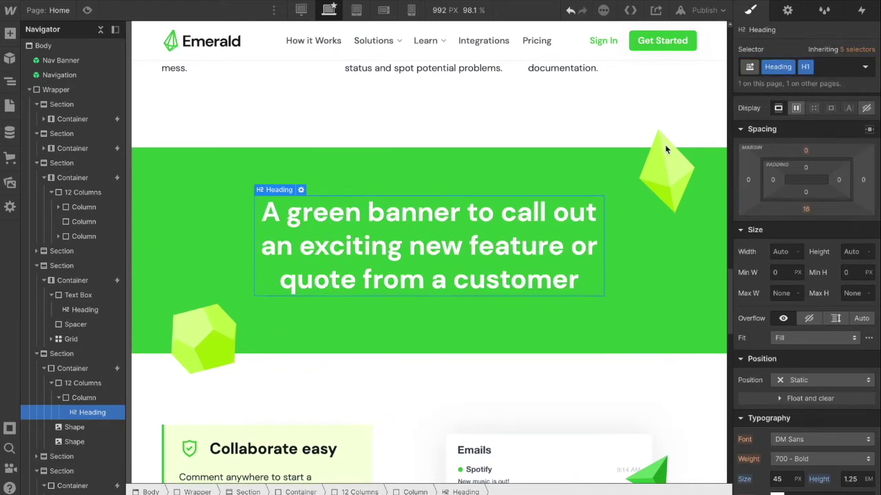
Step: Set the banner heading level to H2 and show the site's Pages list
click(787, 10)
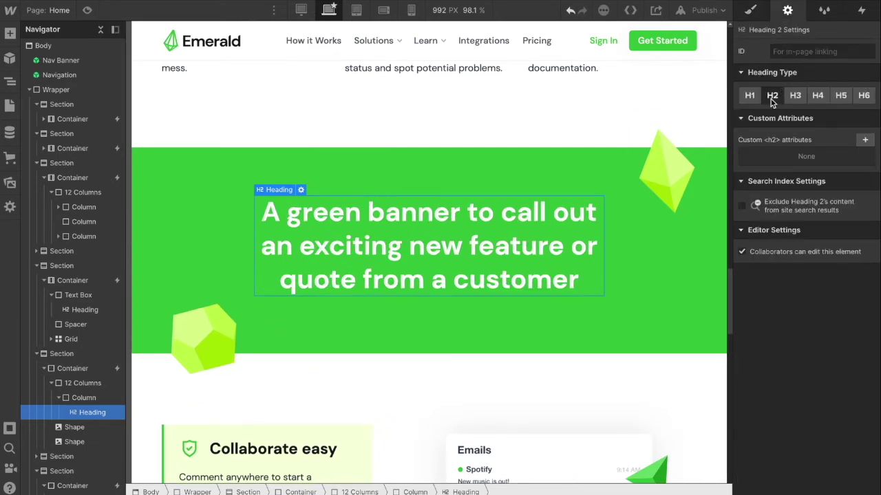
click(772, 98)
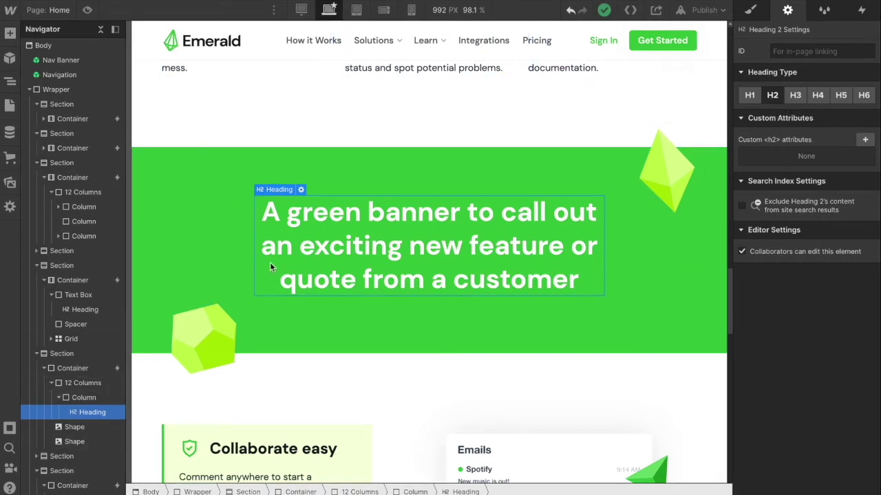
click(10, 105)
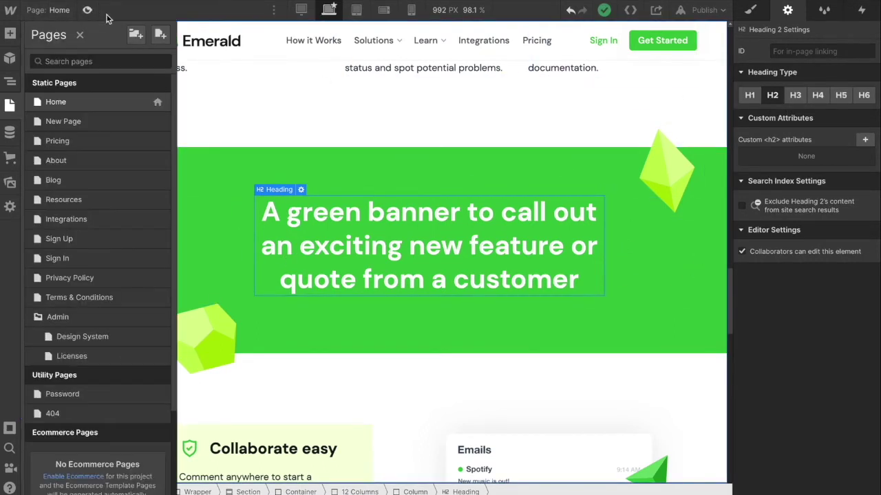
Step: Open New Page and select its empty Wrapper in the Style panel
click(85, 124)
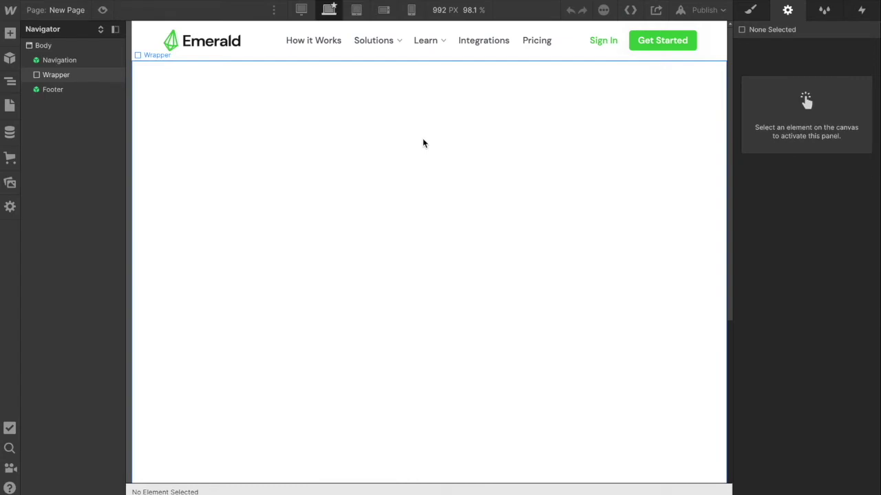
click(422, 143)
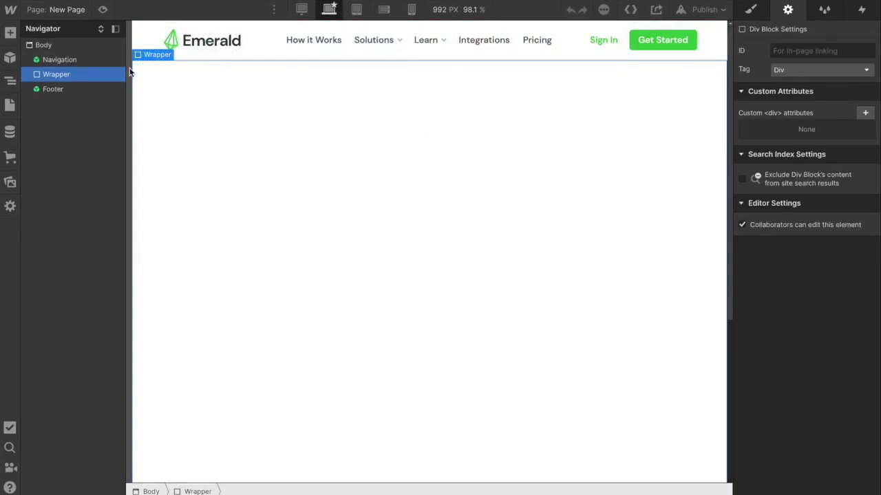
click(751, 10)
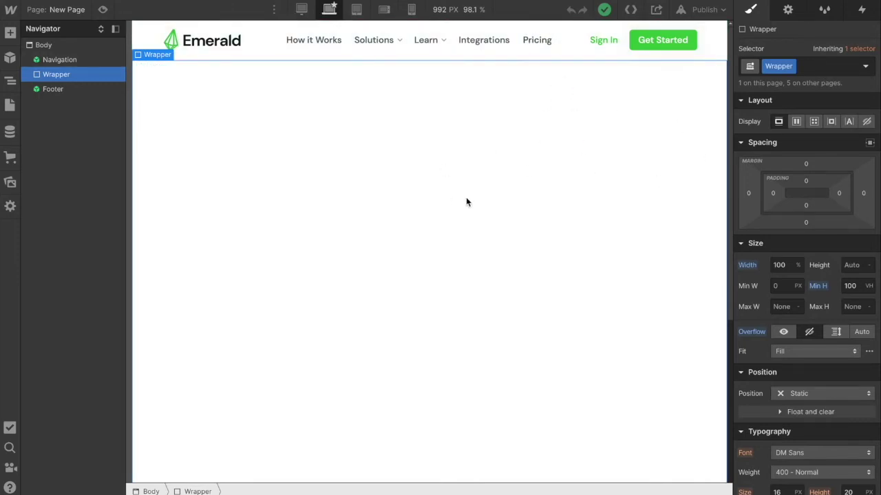
scroll(721, 85, down, 5)
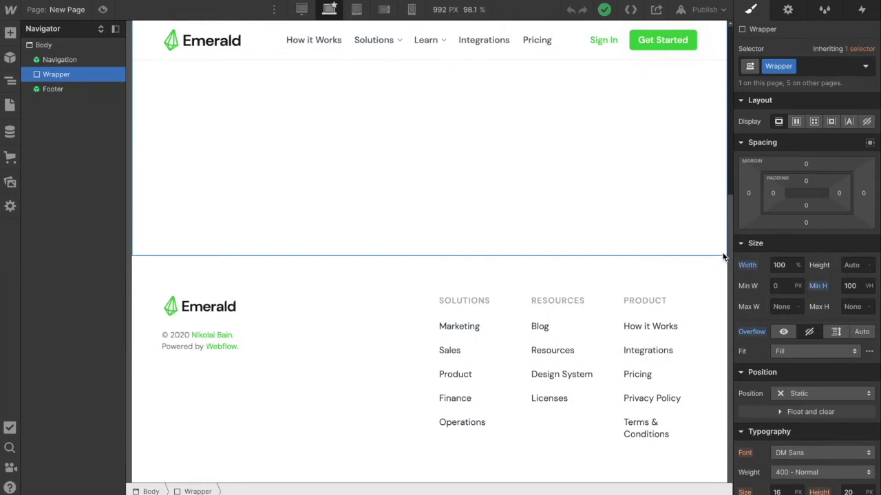
scroll(712, 176, up, 5)
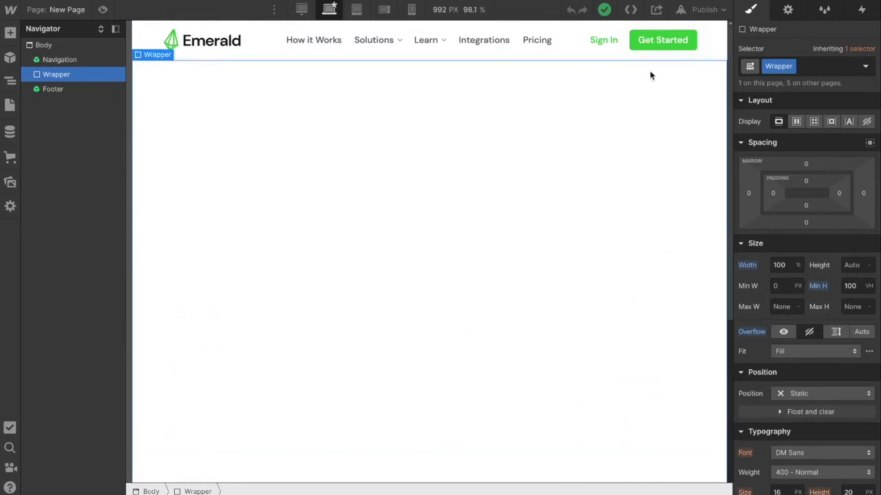
mouse_move(730, 45)
mouse_down()
mouse_move(732, 240)
mouse_move(712, 42)
mouse_up()
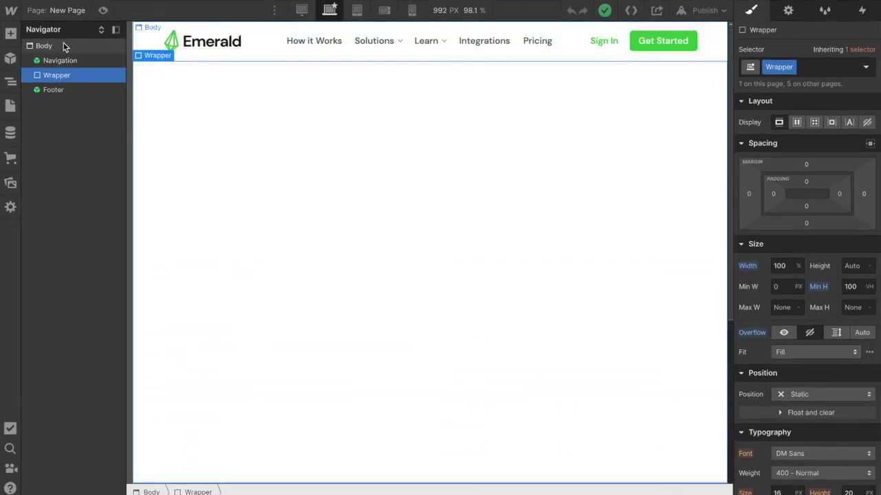
Step: Add two Sections to the Wrapper using the Add panel and quick find ('sec')
click(10, 33)
drag(67, 133, 306, 130)
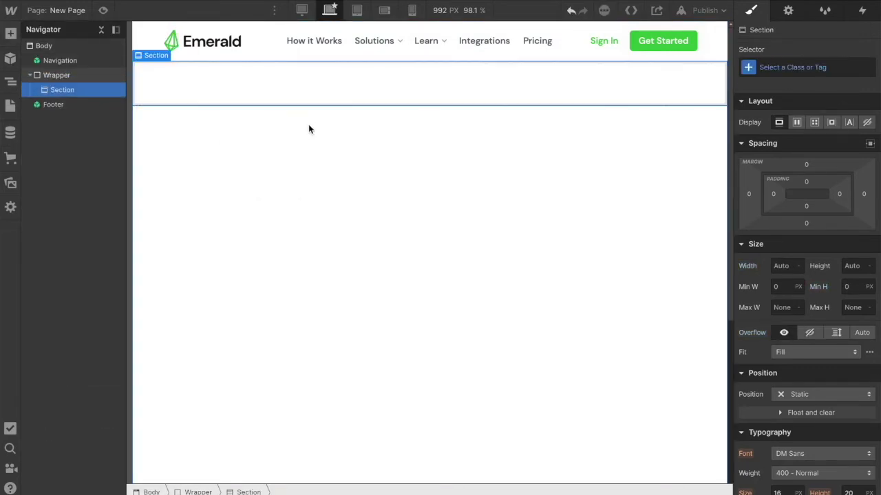
click(109, 77)
key(ctrl+e)
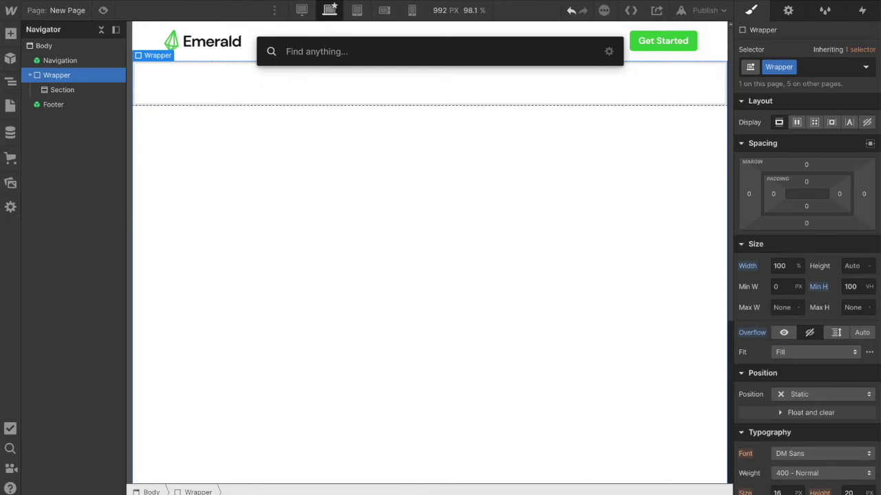
text(sec)
click(321, 117)
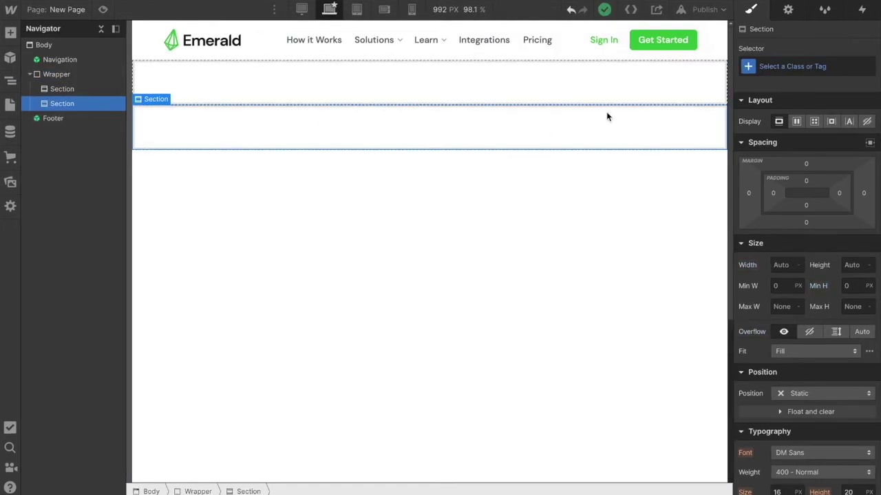
Step: Give both sections the Section class, adding Light Grey to the second
click(657, 90)
click(801, 63)
text(Se)
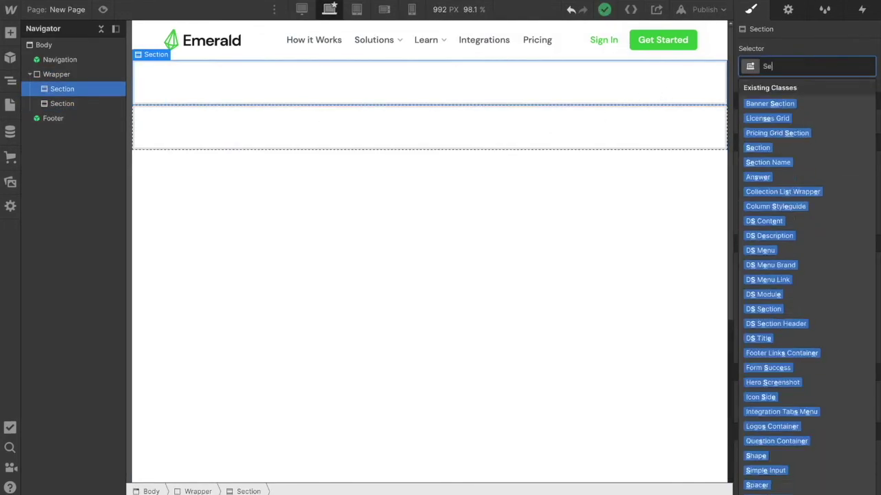
text(c)
click(776, 168)
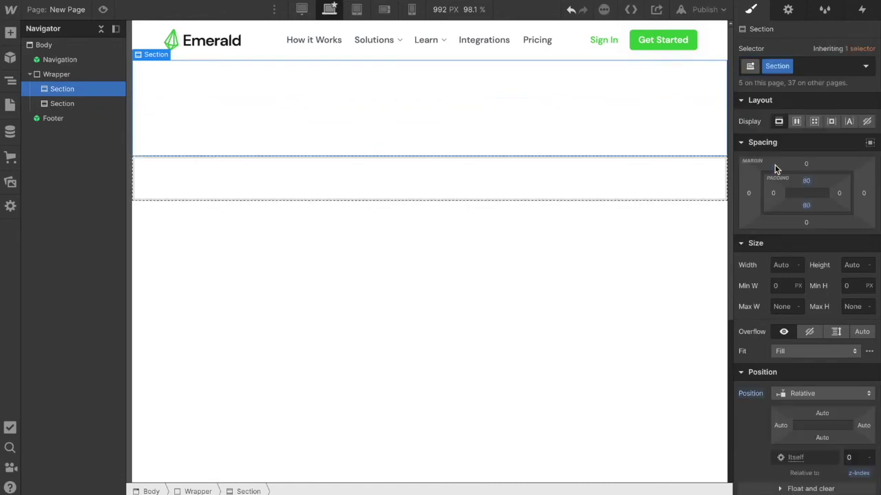
click(376, 191)
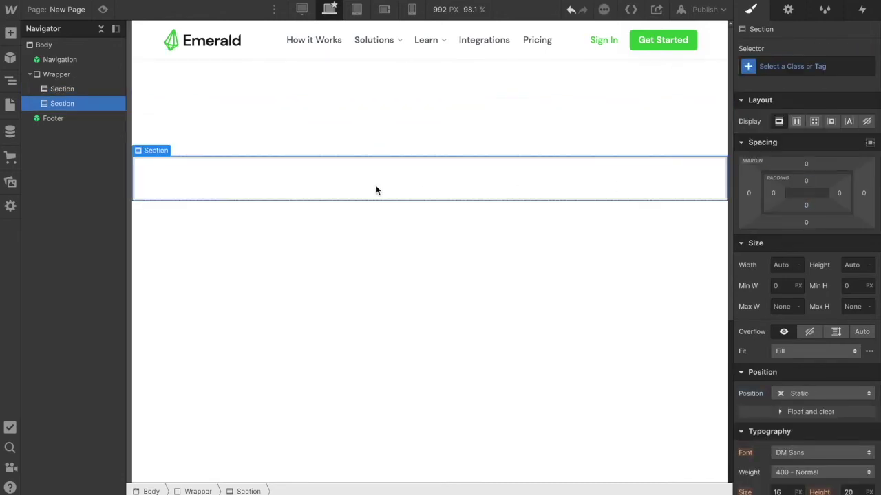
key(ctrl+Return)
text(Section)
key(Return)
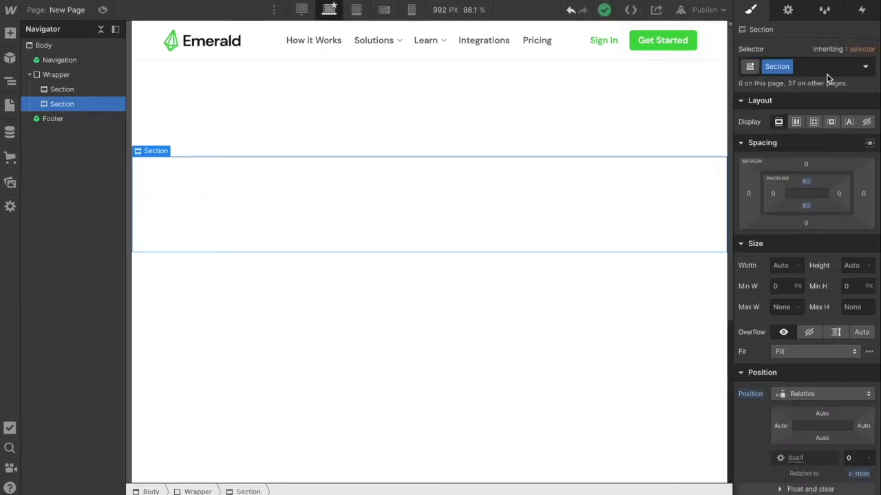
click(761, 181)
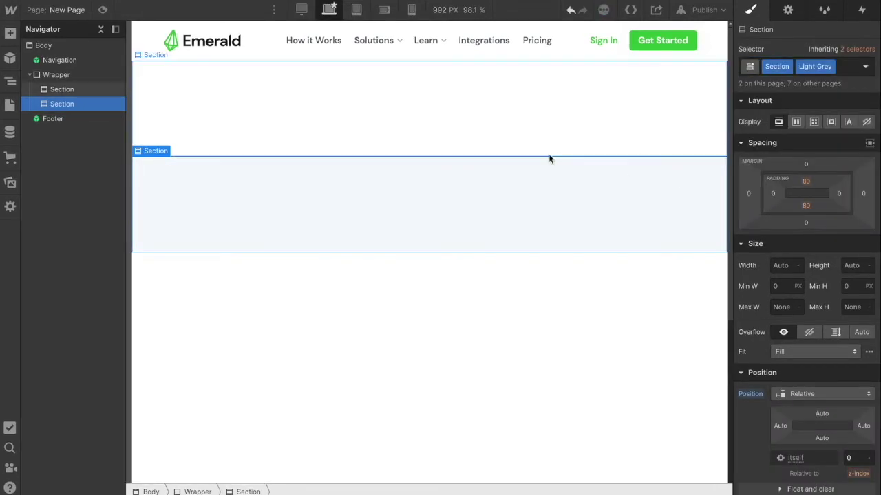
Step: Duplicate the grey section, making the third plain and the fourth Green
key(ctrl+d)
key(ctrl+d)
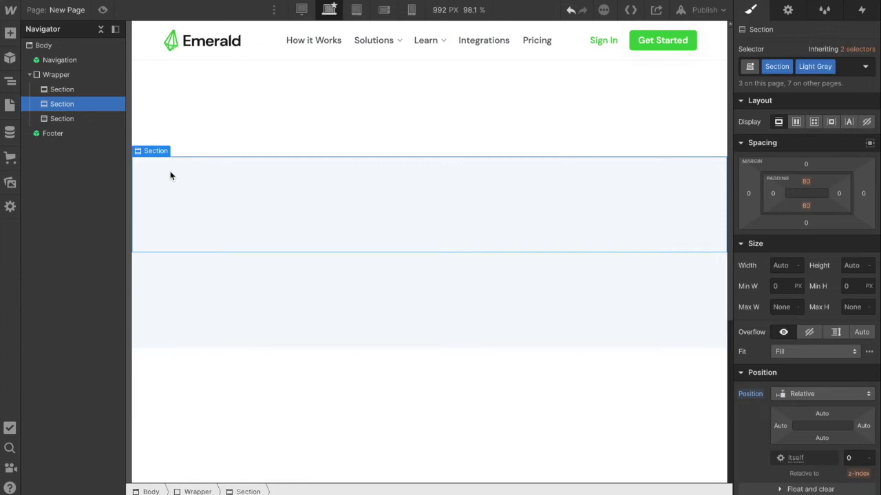
click(90, 131)
click(90, 119)
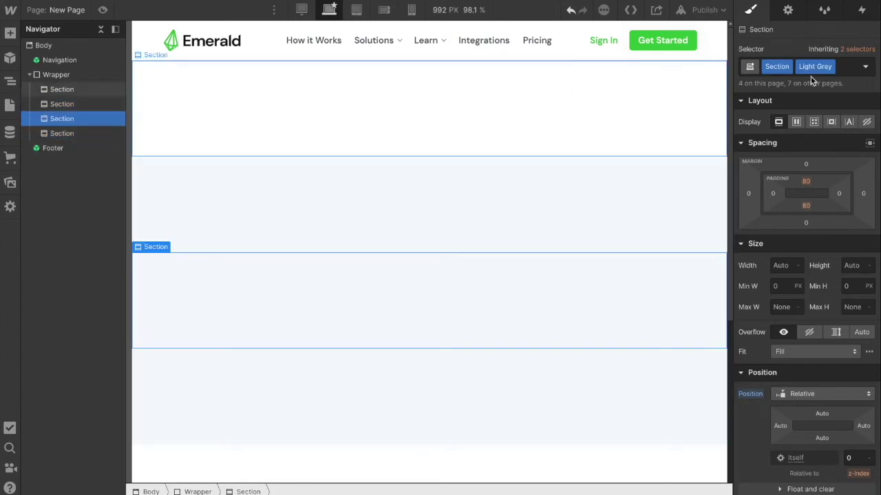
click(847, 68)
key(BackSpace)
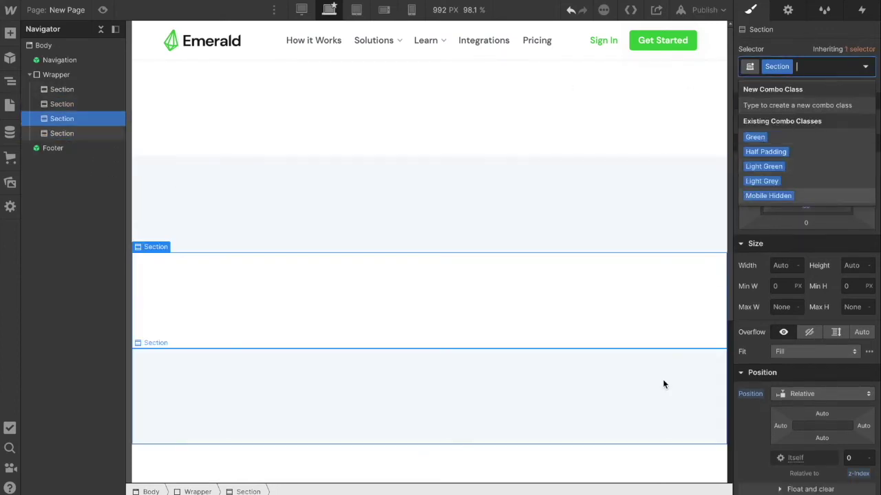
click(663, 379)
click(839, 68)
key(BackSpace)
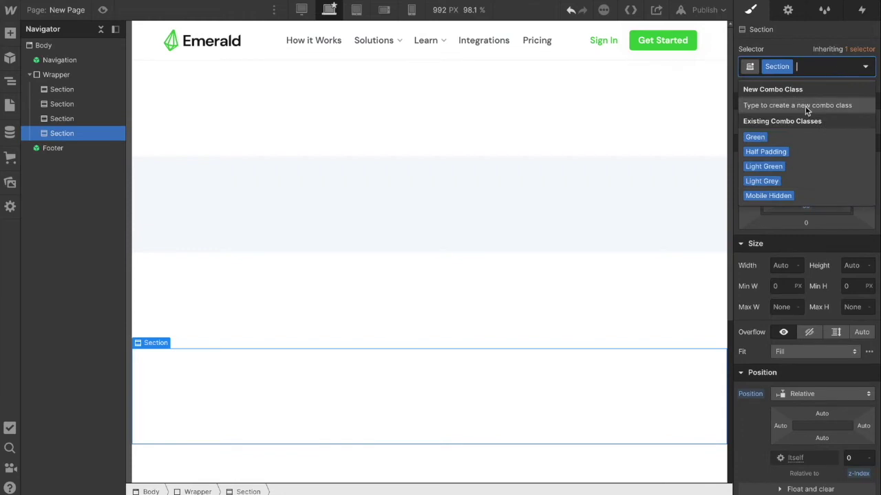
click(779, 134)
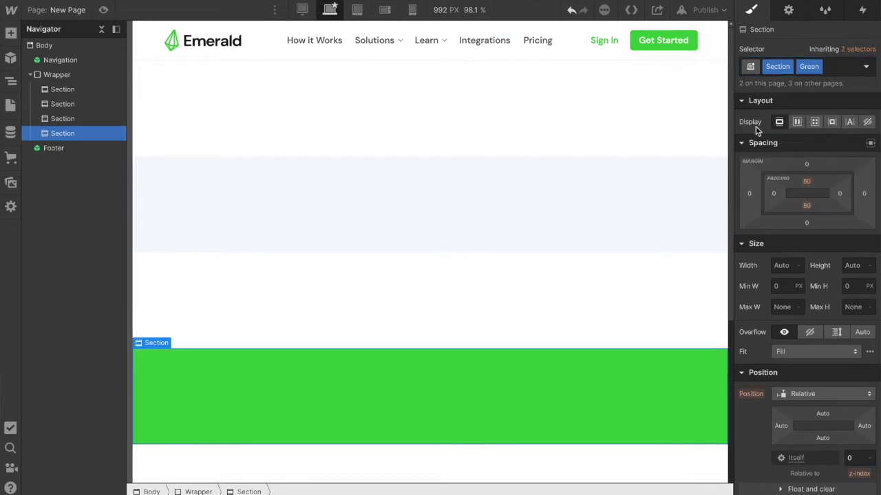
click(264, 127)
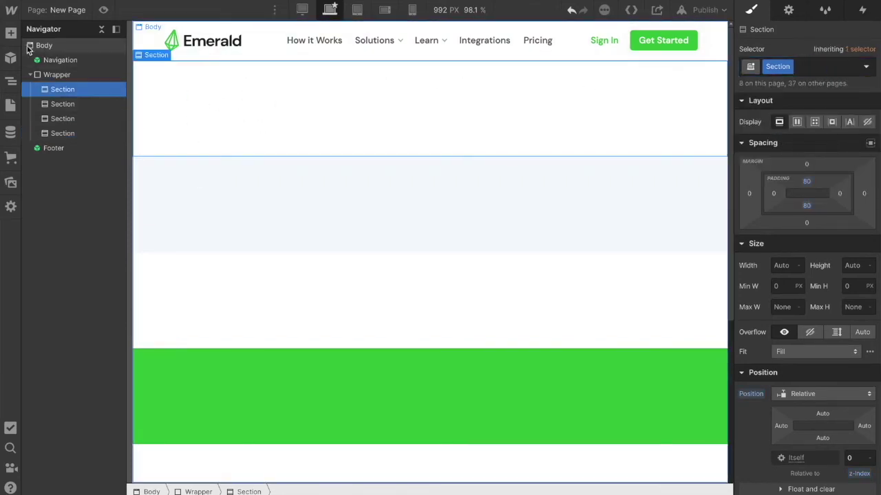
Step: Insert a Container into each of the first two Sections
click(10, 32)
drag(101, 120, 373, 108)
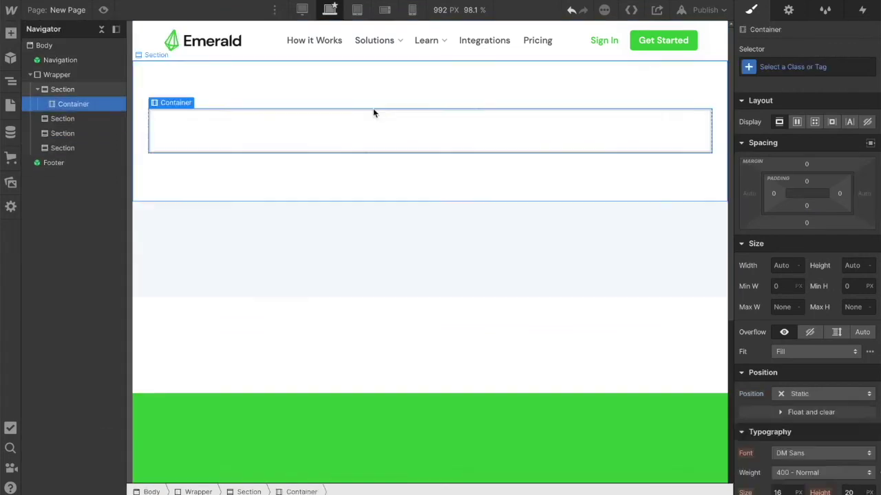
click(297, 241)
key(ctrl+k)
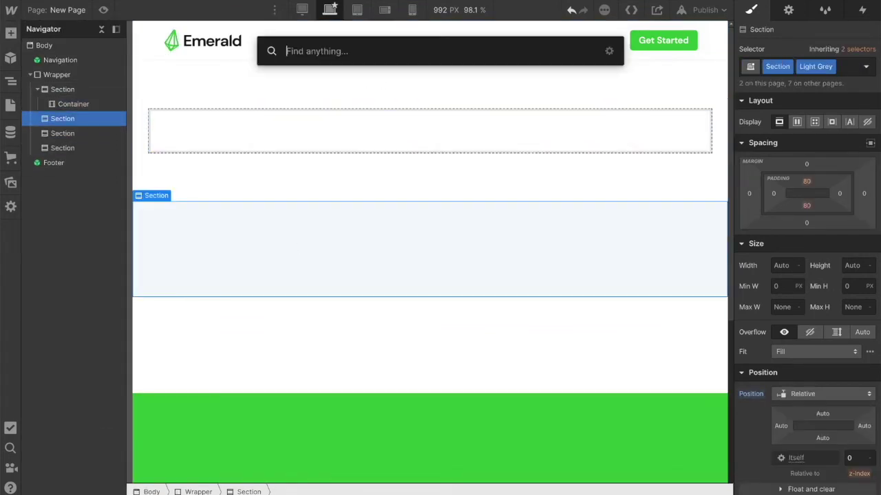
text(Cont)
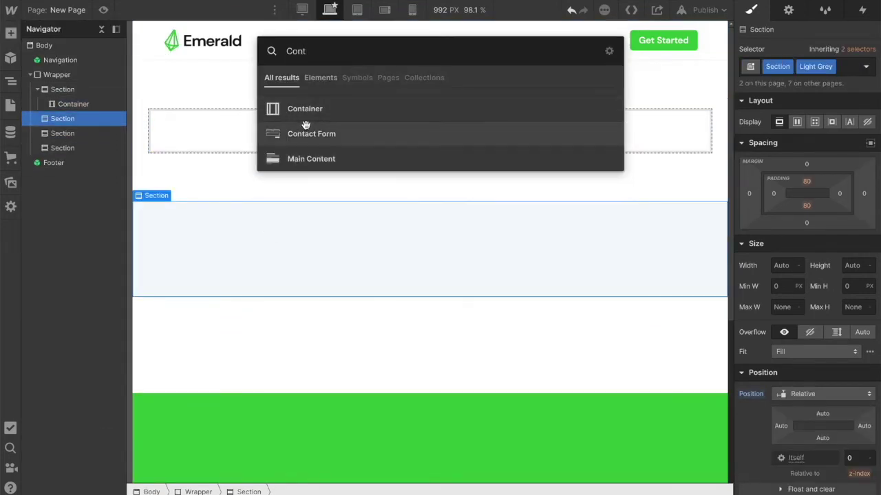
click(314, 117)
Step: Apply the Container class to both new containers
click(793, 67)
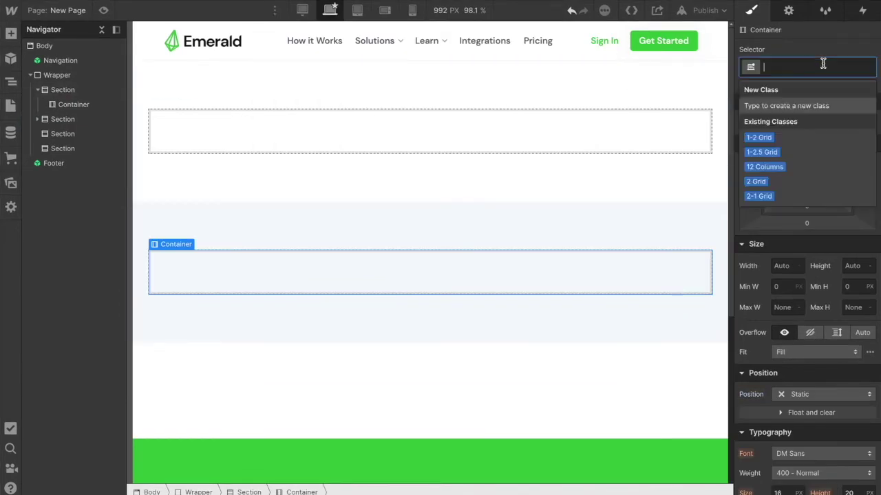
text(Contain)
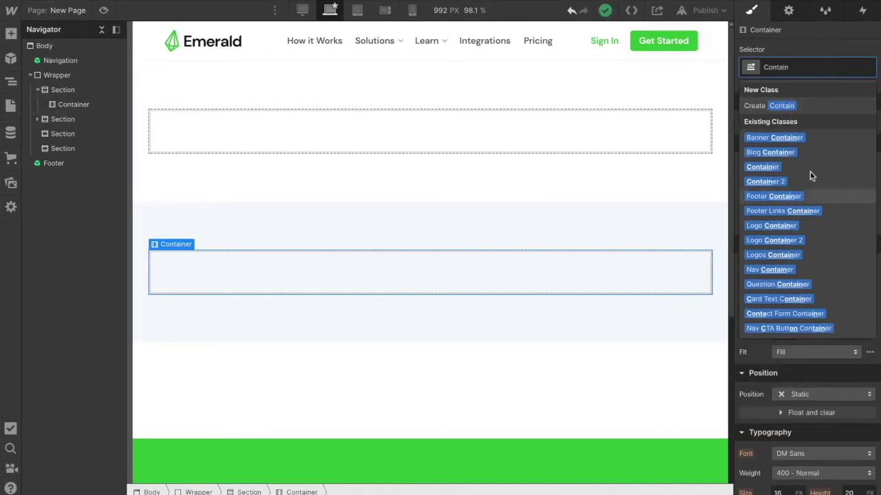
click(801, 167)
click(650, 138)
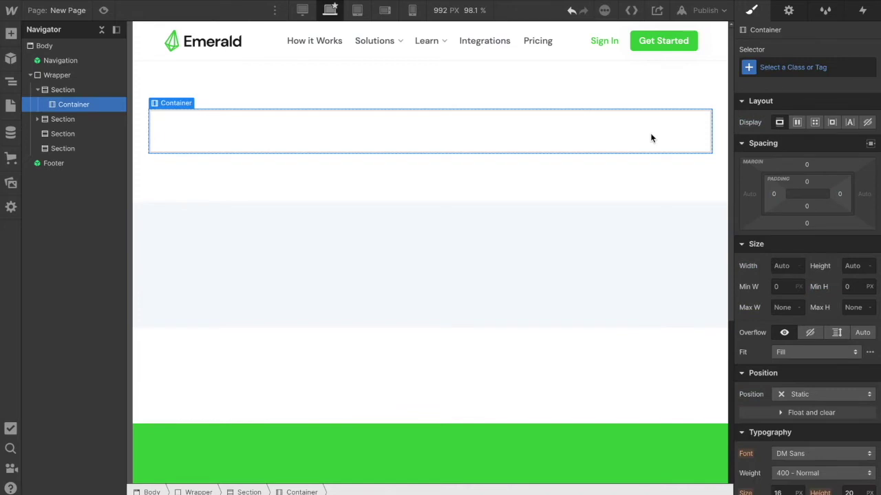
key(ctrl+Return)
text(Contain)
click(796, 166)
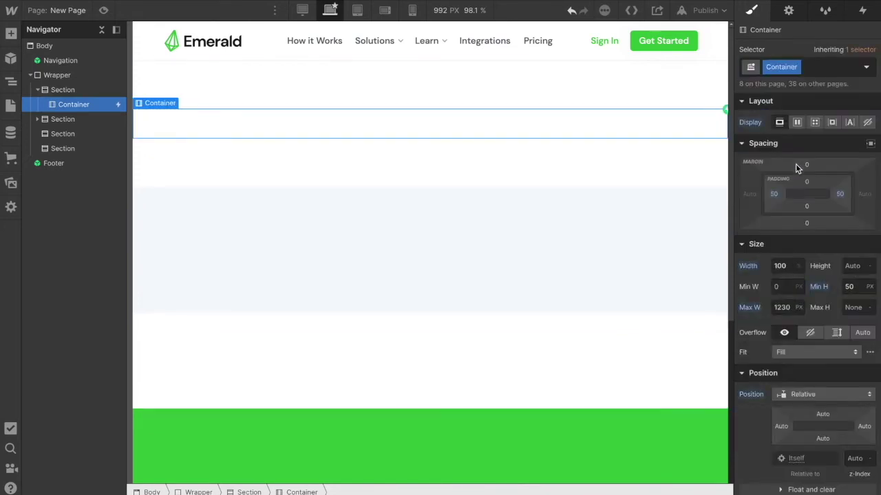
Step: Check the lower sections, scroll back up and bring up the Add elements panel
click(432, 249)
click(387, 368)
click(355, 444)
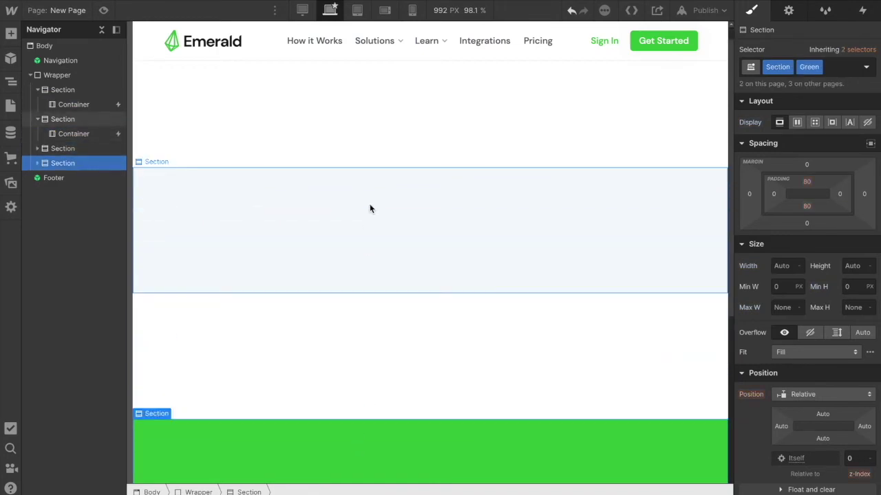
scroll(368, 203, up, 1)
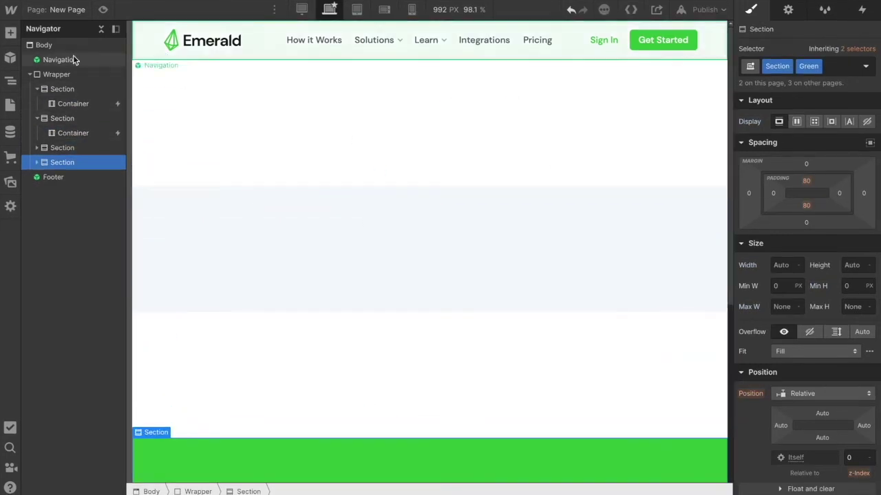
click(11, 33)
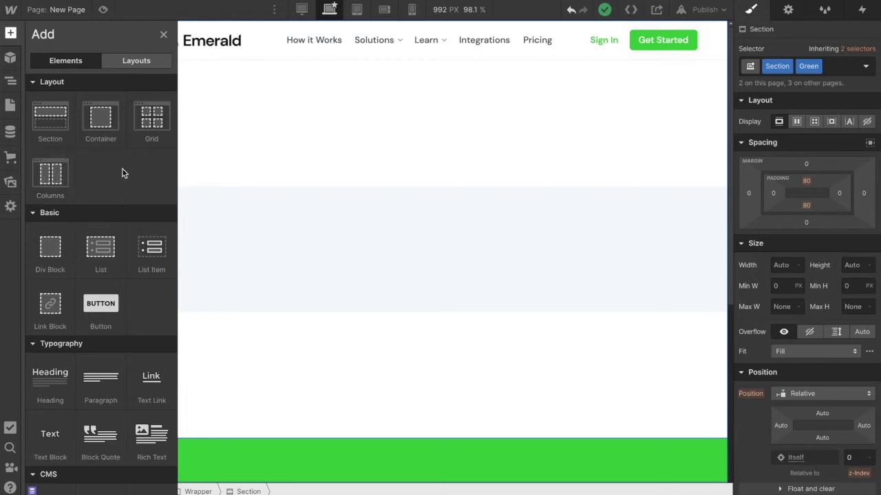
Step: Drop a Div Block into the top container and give it the 12 Columns class
drag(50, 247, 257, 122)
click(822, 67)
text(12 C)
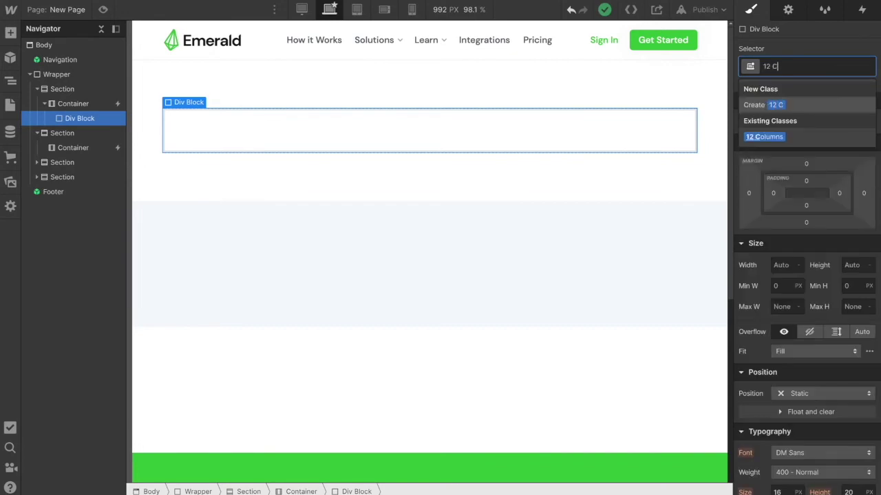
click(801, 134)
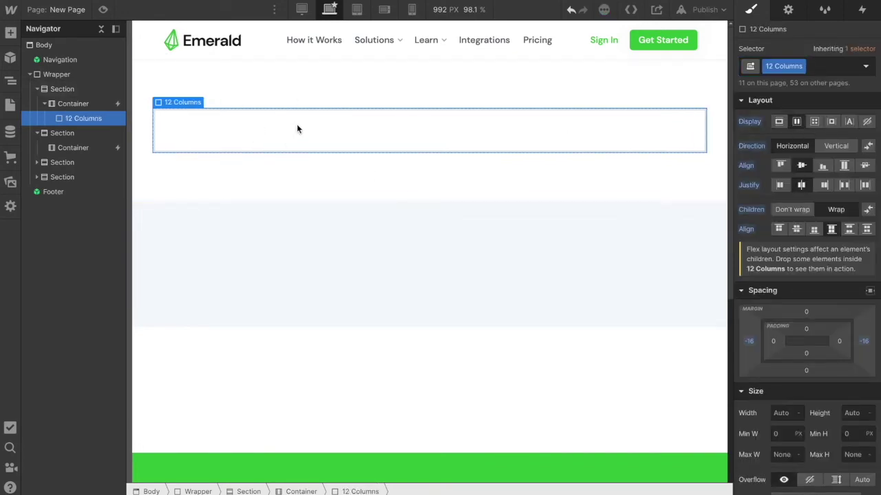
Step: Nest a second Div Block inside 12 Columns with the Column class
click(10, 33)
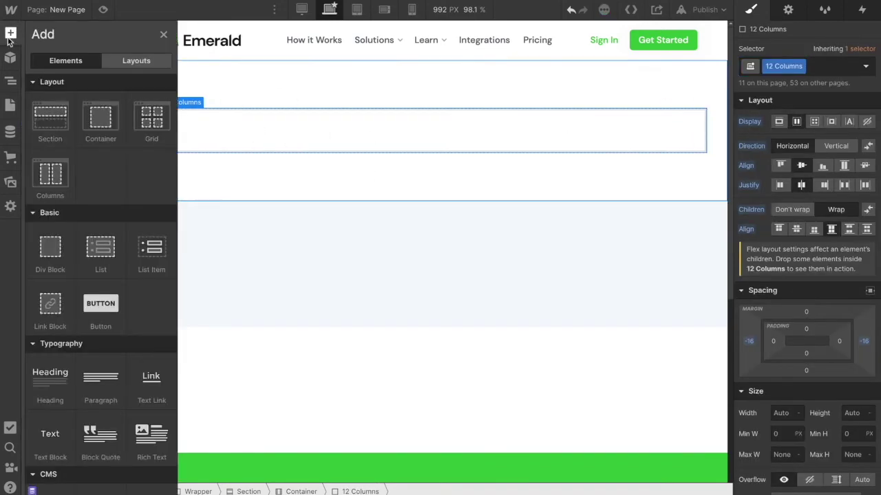
drag(44, 239, 282, 124)
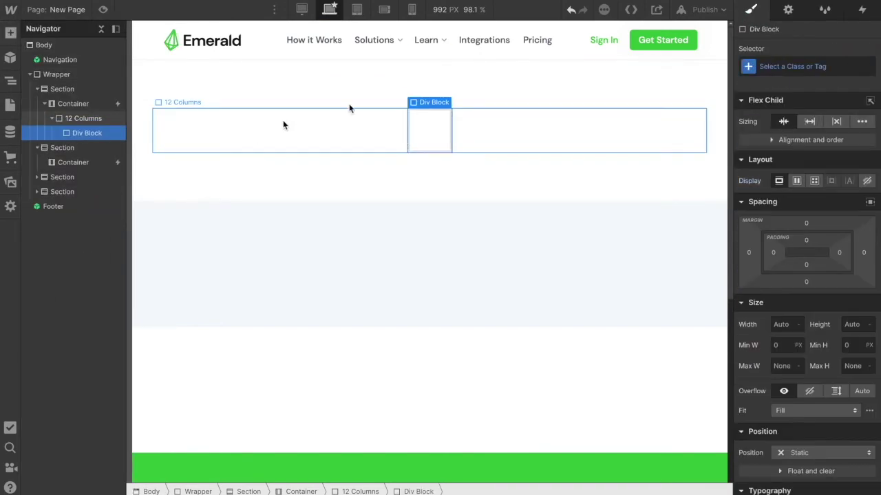
click(802, 78)
text(c)
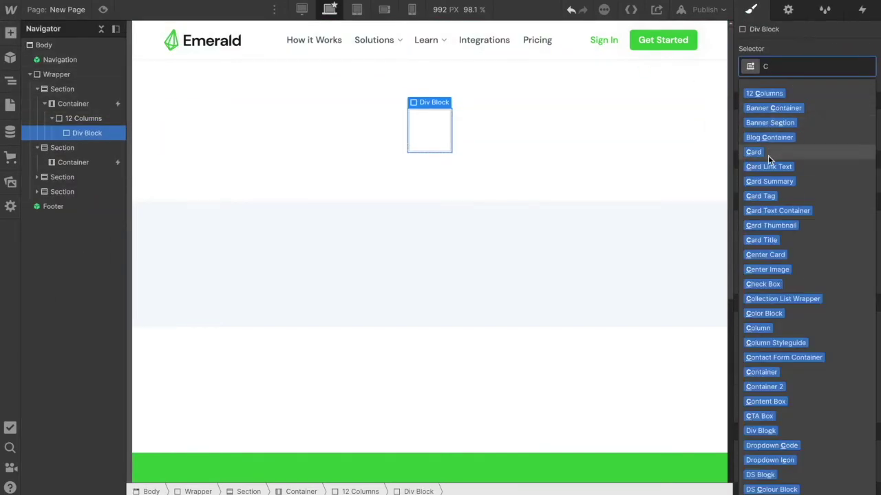
text(ol)
click(771, 181)
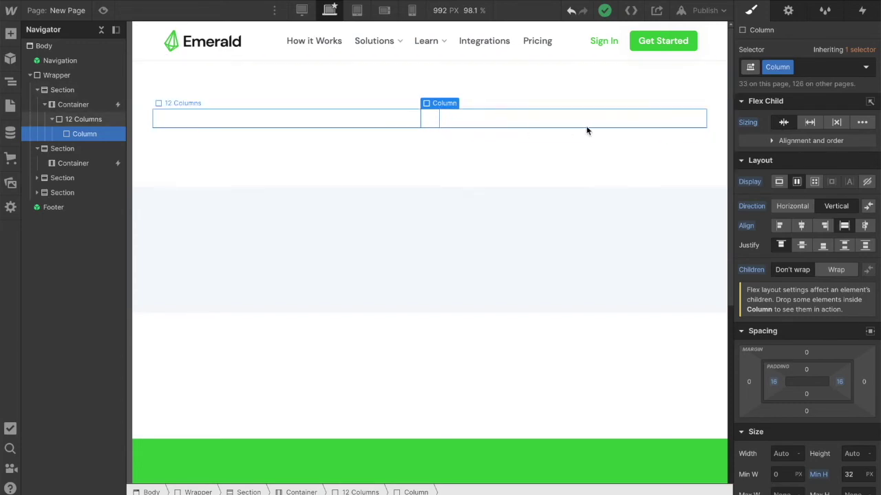
Step: Give the Column the Desk-5 combo class, duplicate it, and set the second column to Desk-1
click(829, 65)
text(5)
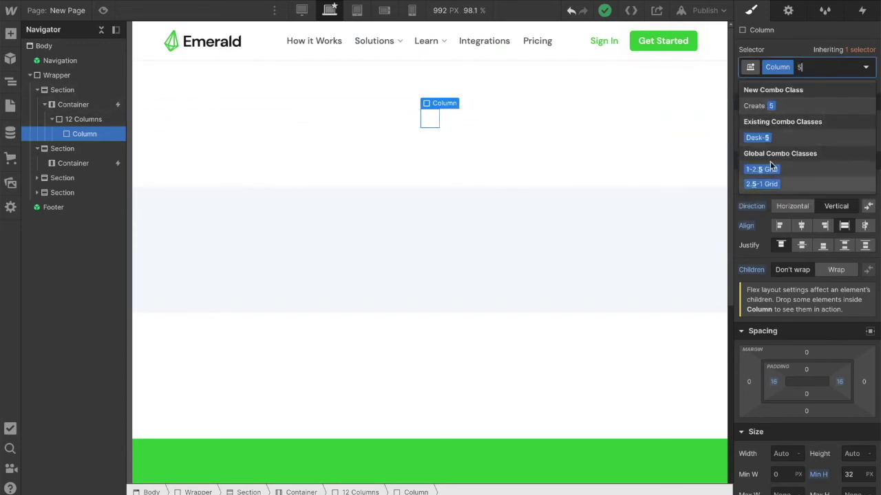
click(770, 138)
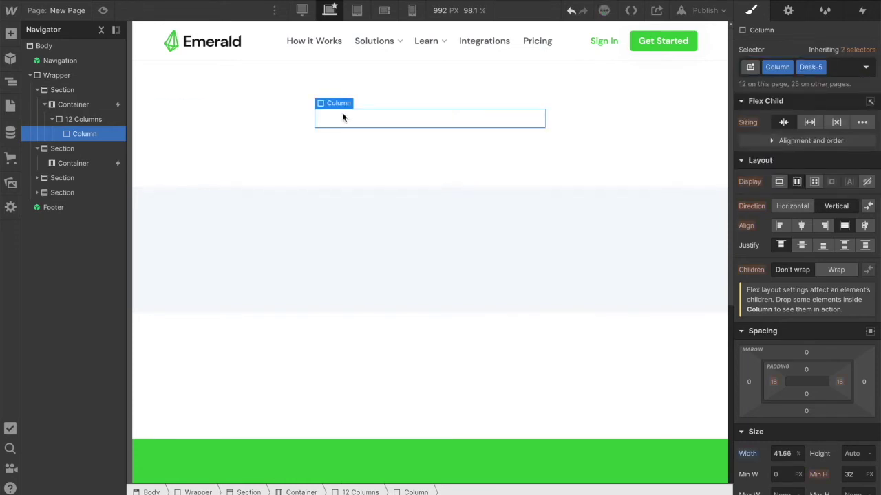
key(ctrl+d)
key(ctrl+d)
click(75, 148)
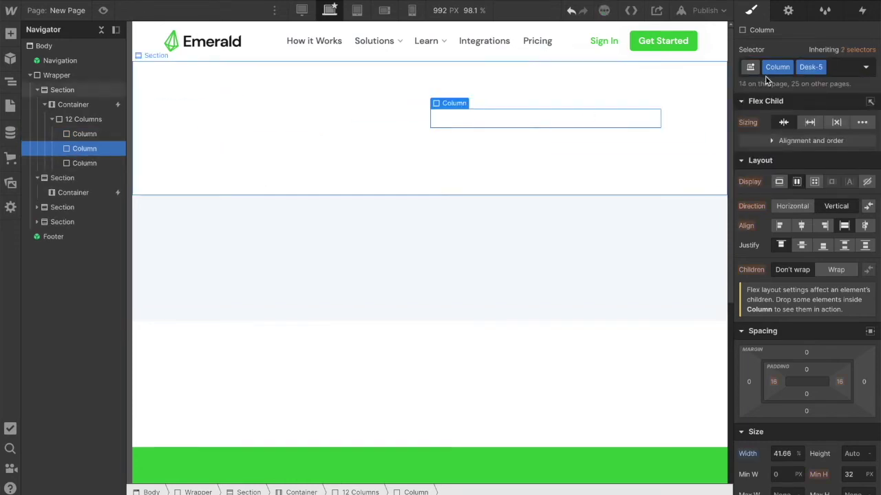
click(832, 67)
key(BackSpace)
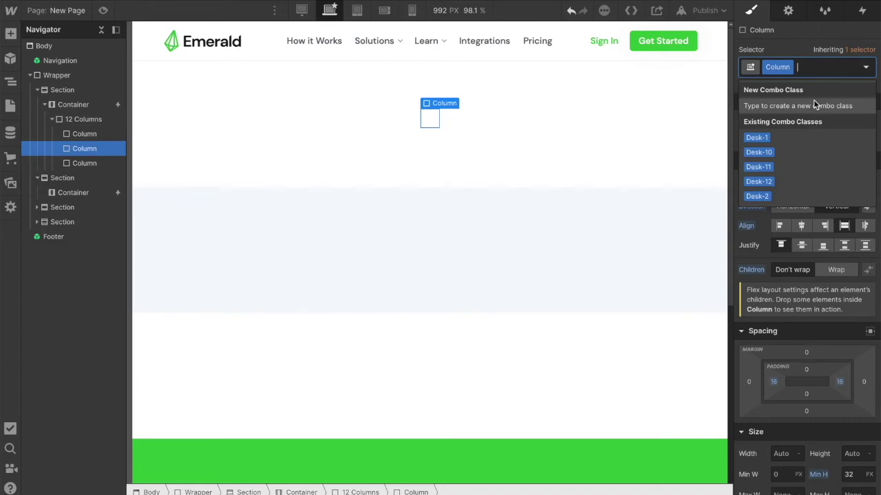
click(769, 139)
Step: Set the third column to Desk-6 and drop a Heading into the first column
click(80, 164)
click(835, 67)
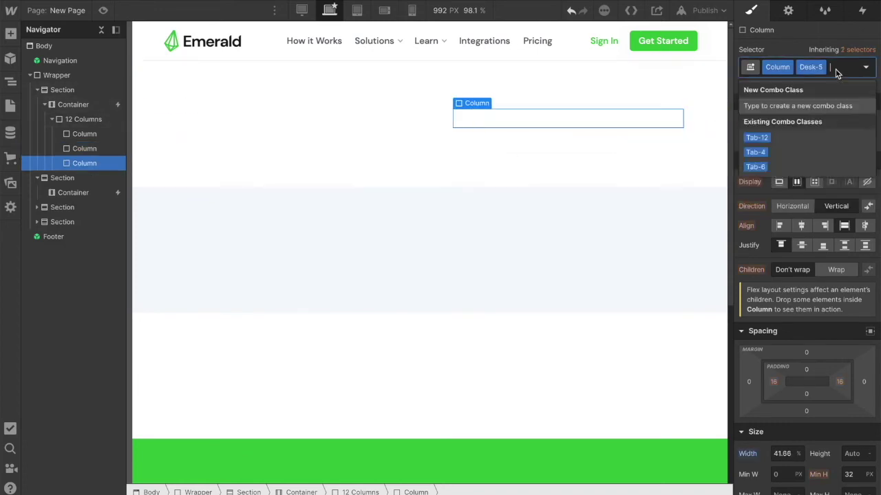
key(BackSpace)
text(6)
click(786, 135)
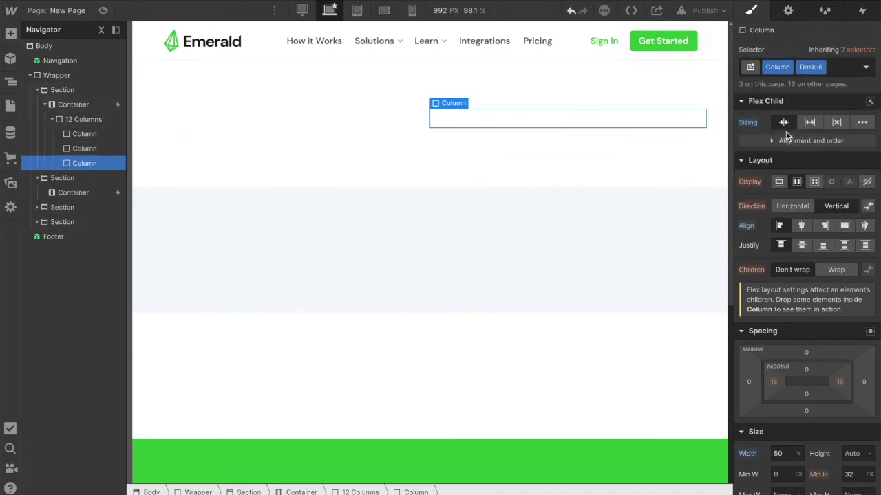
click(11, 33)
drag(49, 375, 193, 127)
Step: Insert a placeholder Paragraph via Quick Find 'para' below the first column's heading
key(ctrl+e)
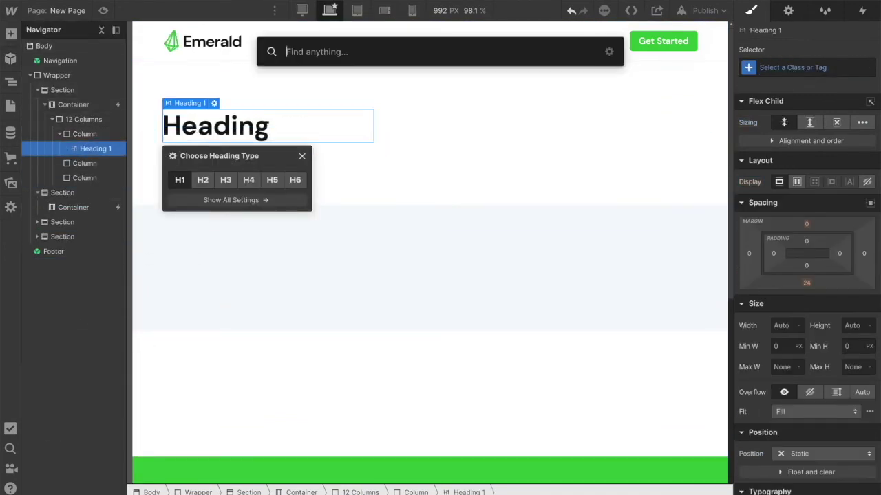
text(para)
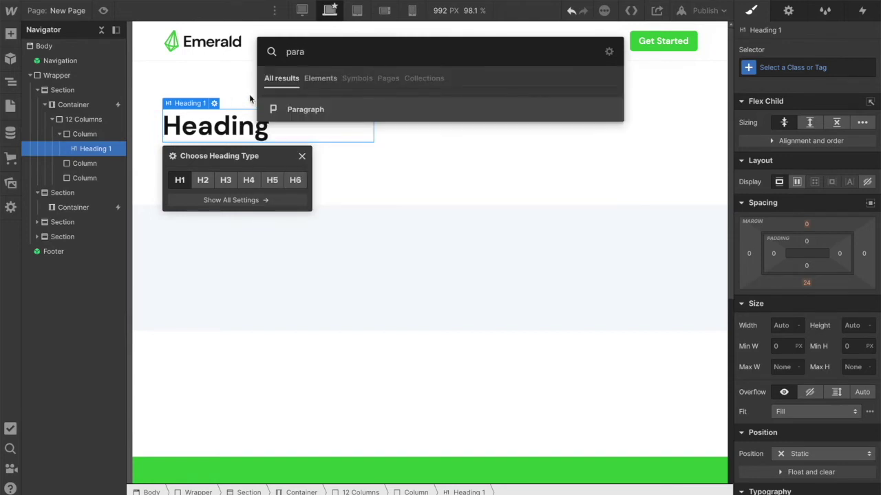
click(315, 111)
click(75, 178)
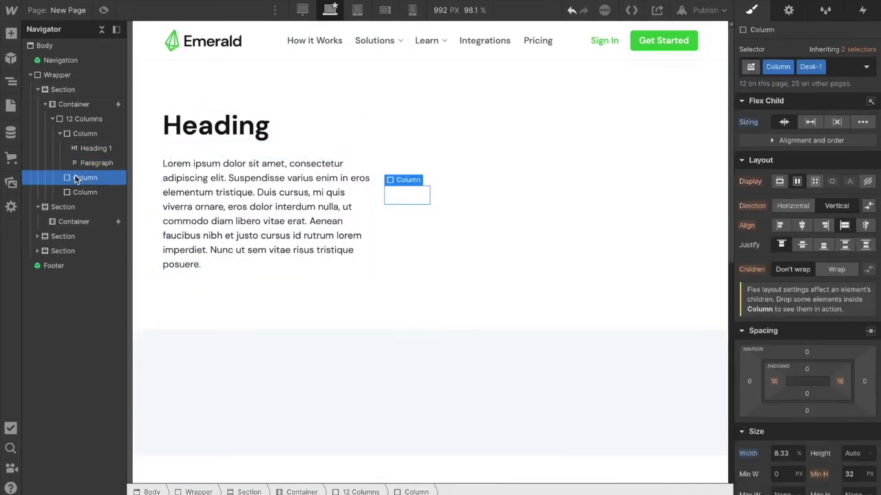
click(84, 193)
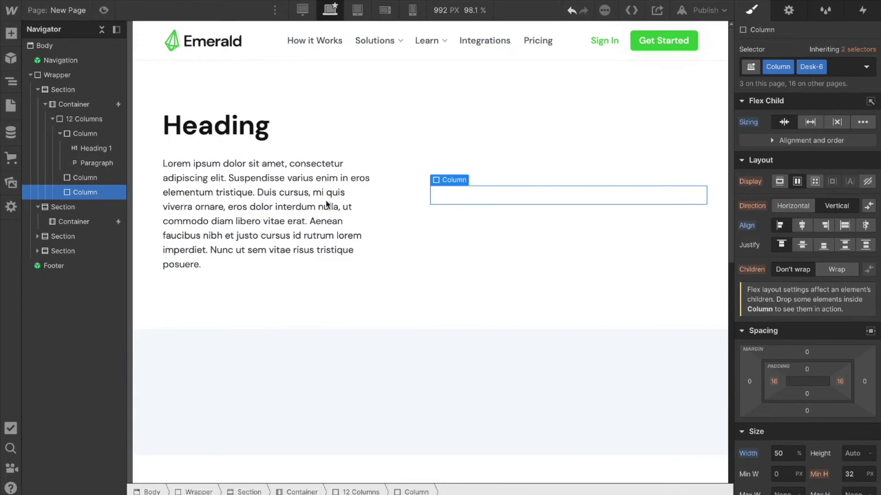
click(10, 183)
Step: Drag the Group...9.svg email illustration into the third column and switch to tablet view
scroll(90, 195, down, 15)
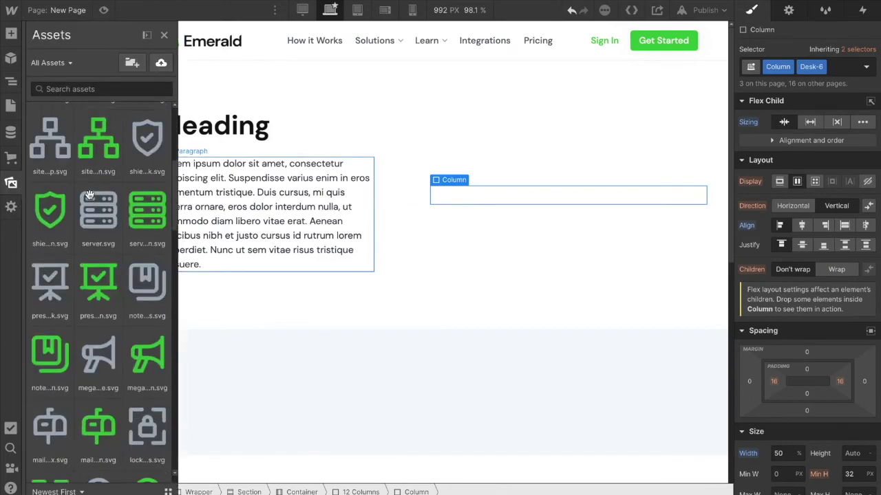
scroll(93, 221, down, 5)
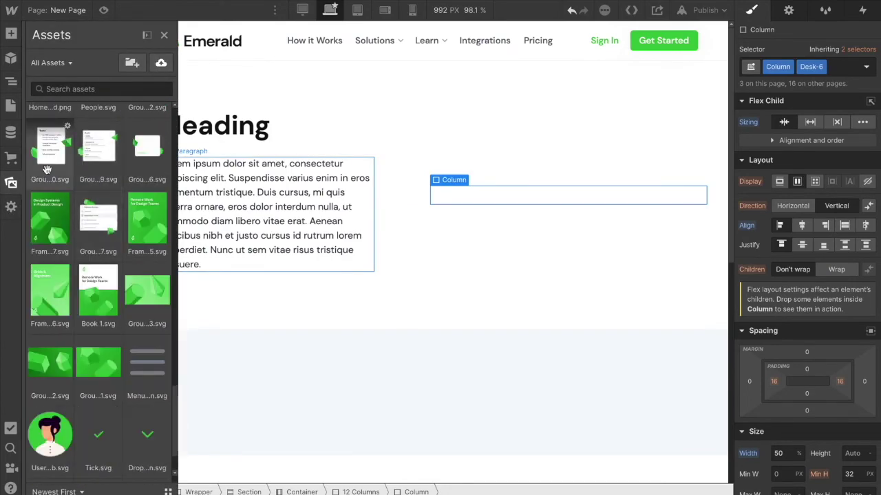
scroll(88, 247, up, 5)
drag(85, 275, 606, 167)
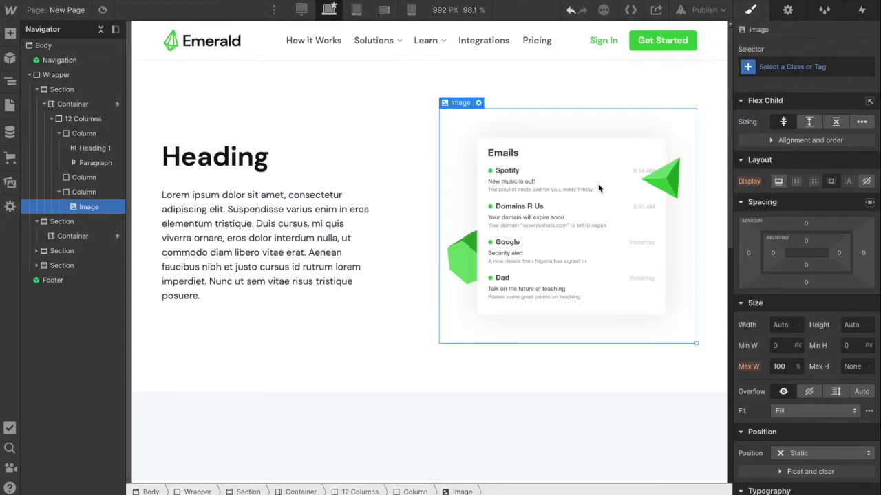
click(356, 10)
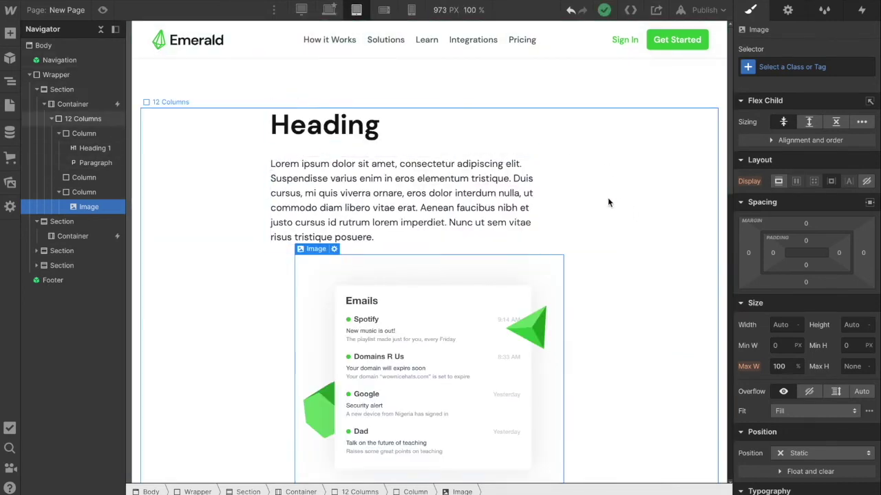
Step: Give the first column Tab-6 and the empty middle column Tab-0, then preview at mobile landscape
click(268, 147)
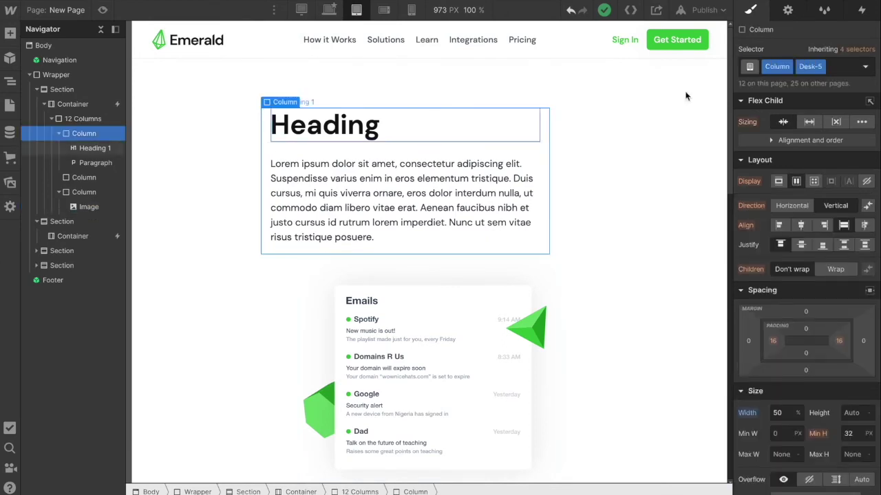
click(842, 66)
click(767, 167)
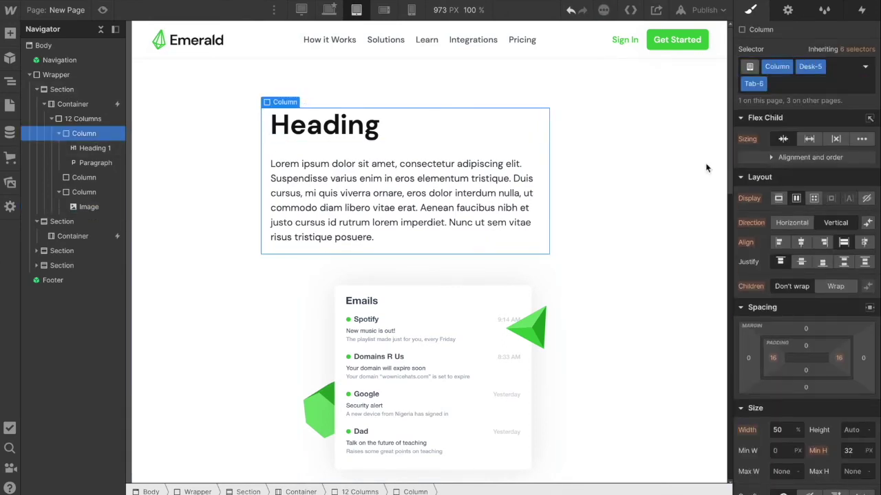
click(84, 177)
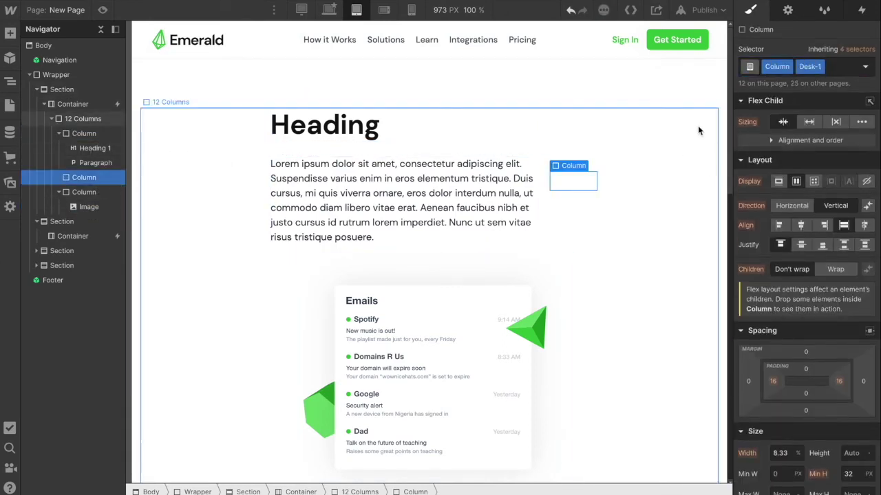
click(830, 66)
click(767, 138)
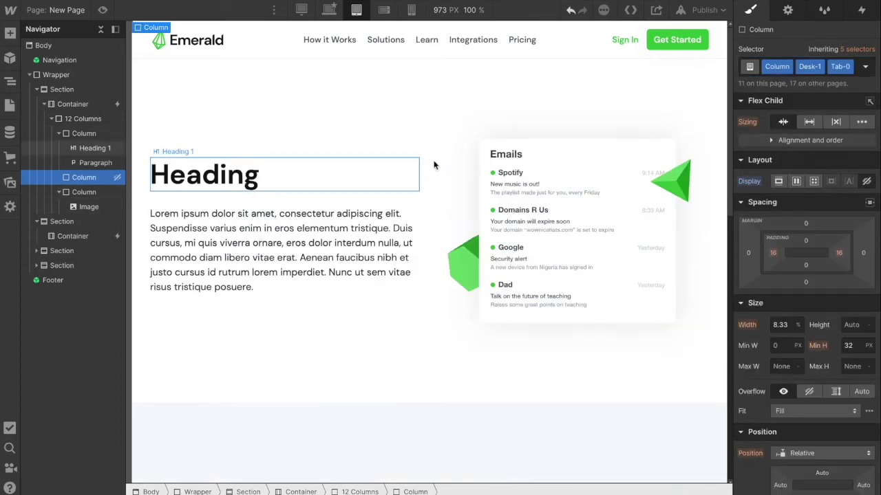
click(433, 164)
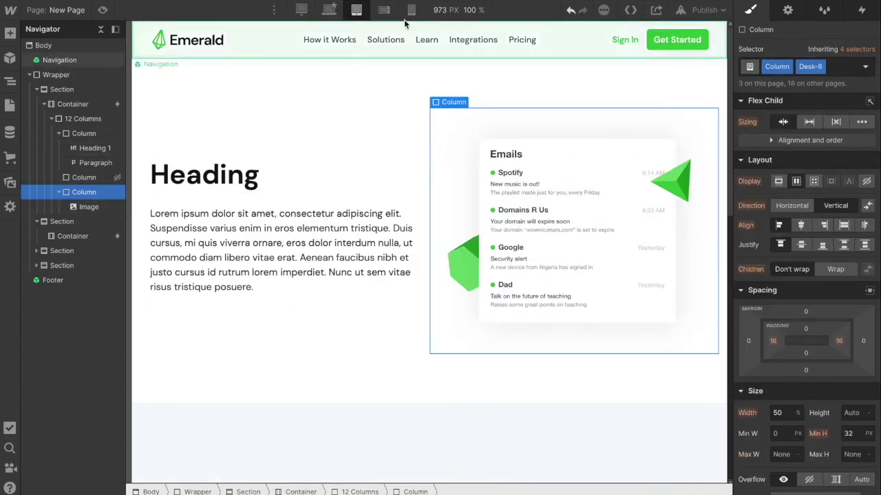
click(384, 11)
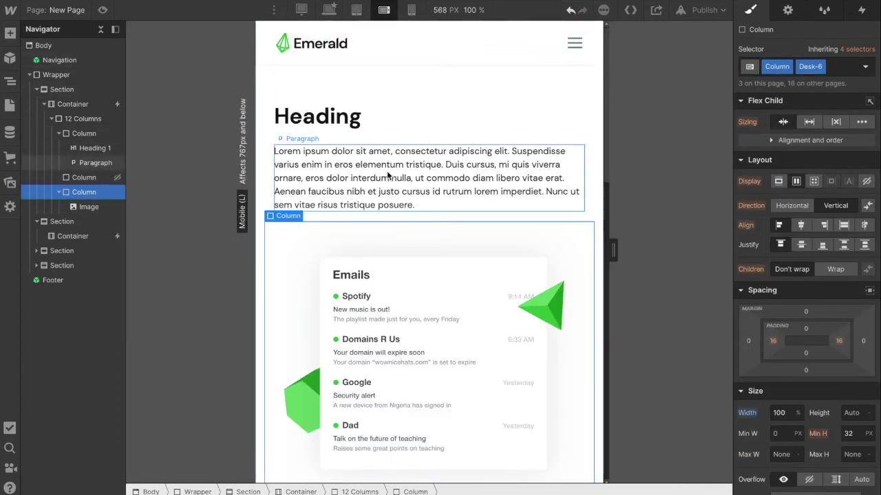
Step: Add the Mobile Swap combo class to 12 Columns and return to the Desktop breakpoint
click(270, 140)
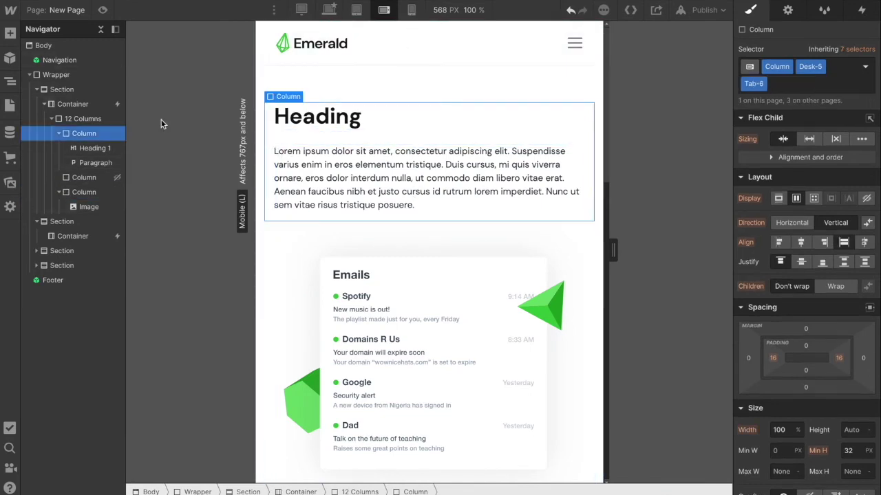
click(90, 118)
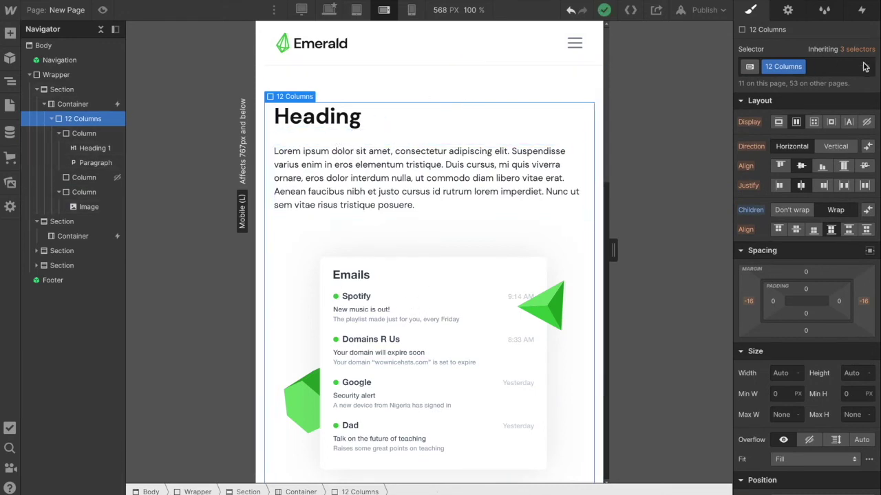
click(834, 68)
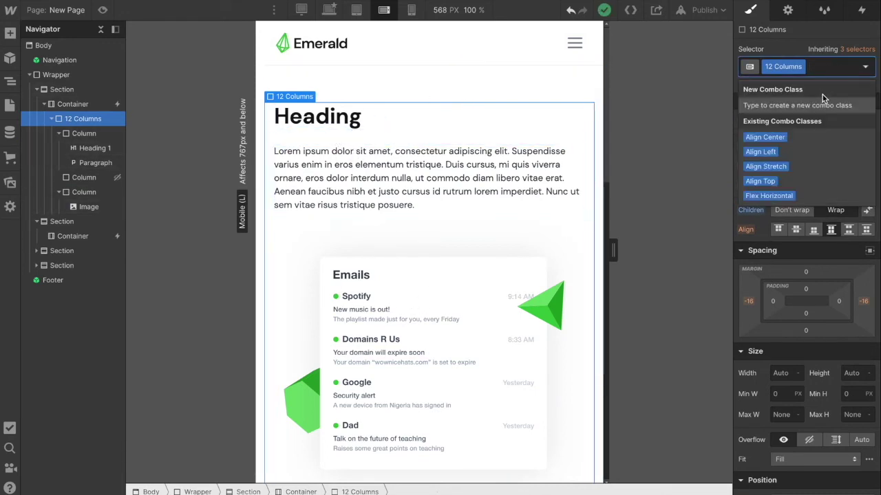
text(Mobile)
key(Return)
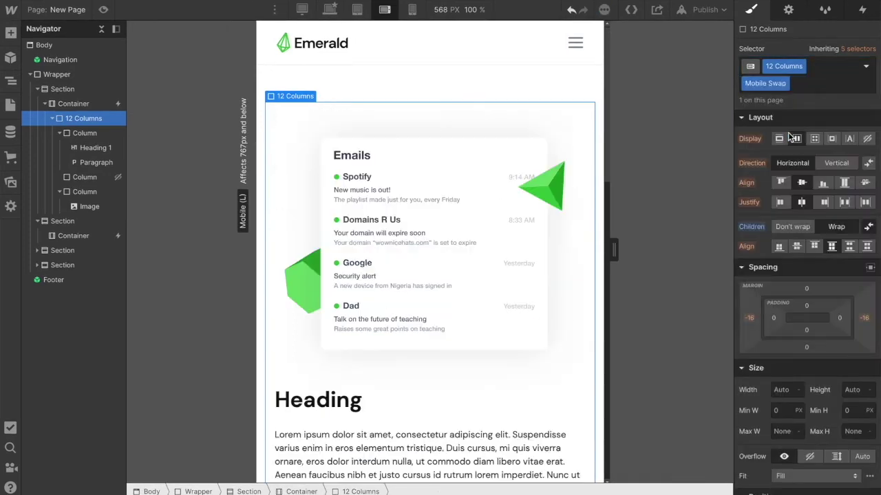
click(332, 10)
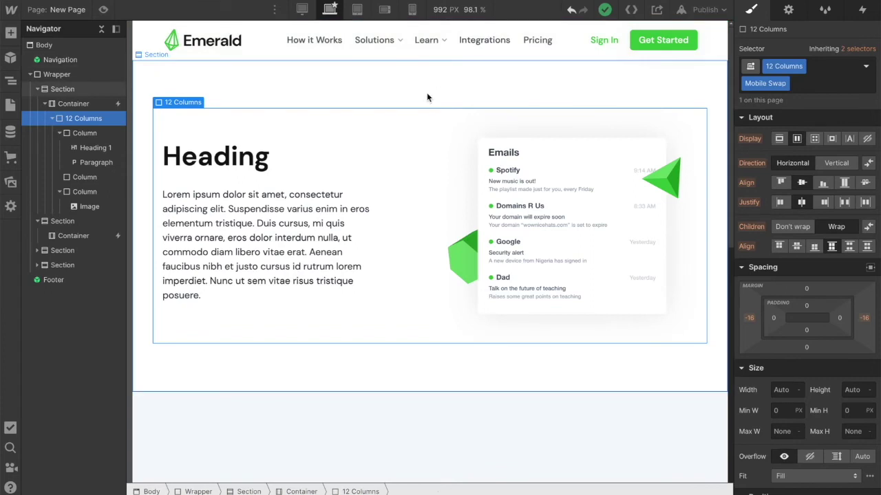
Step: Place a Grid in the second section's container with the Grid and Desk-3 classes
scroll(401, 89, down, 5)
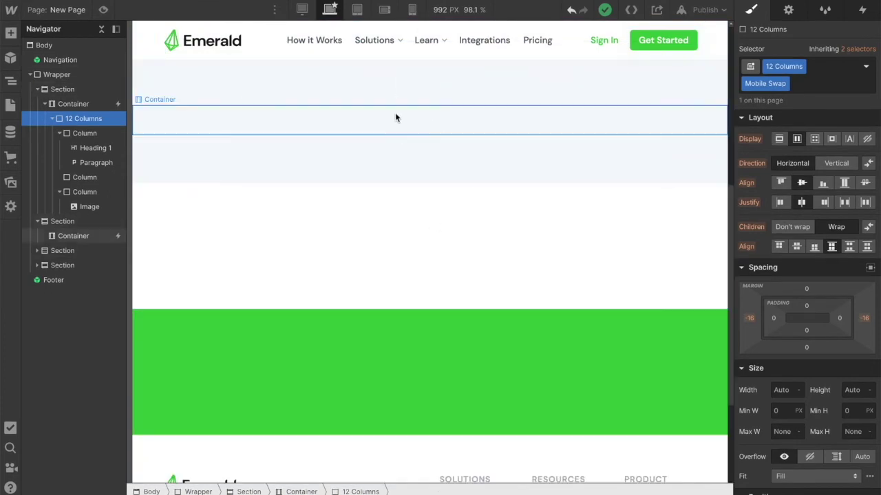
scroll(410, 124, up, 2)
click(9, 33)
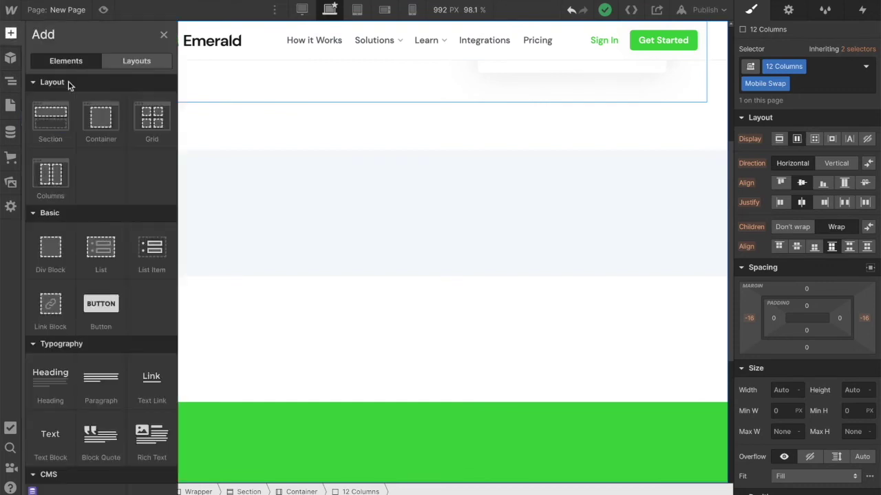
drag(151, 117, 327, 214)
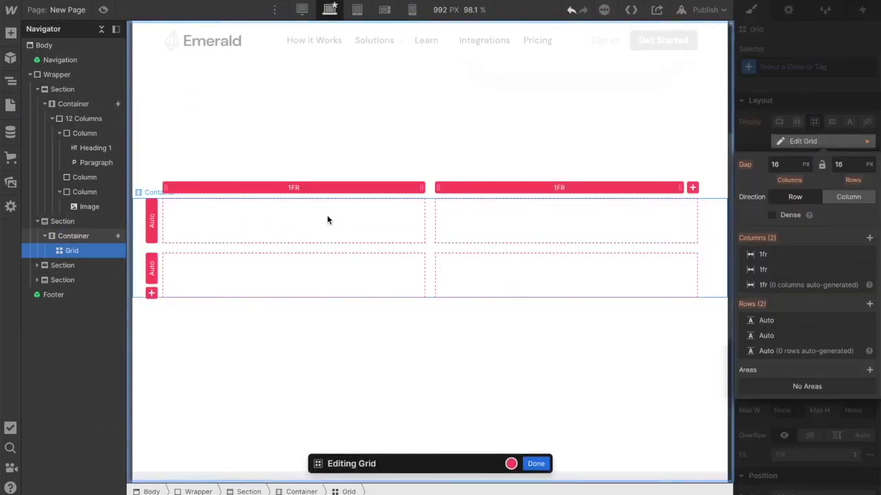
click(821, 142)
click(836, 66)
text(Gr)
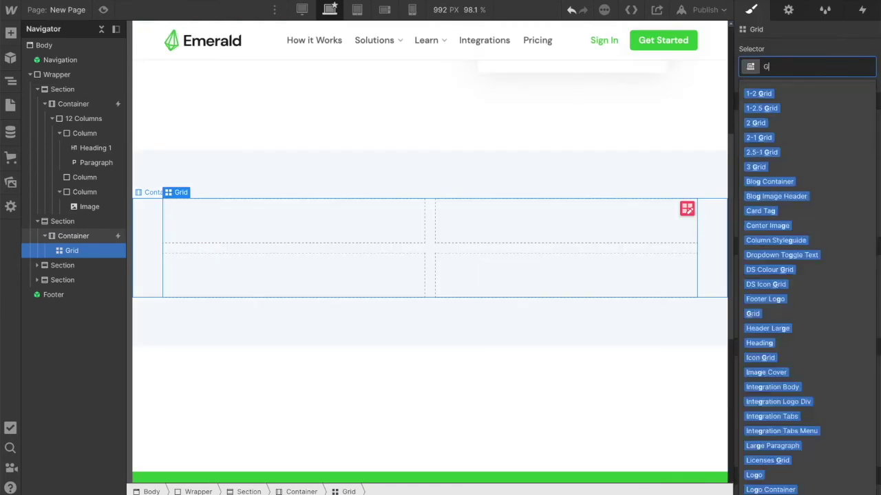
click(757, 220)
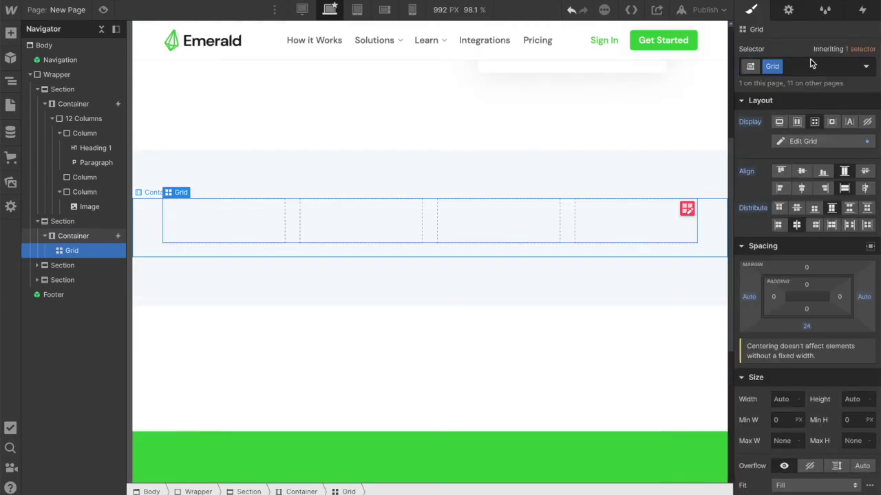
click(782, 151)
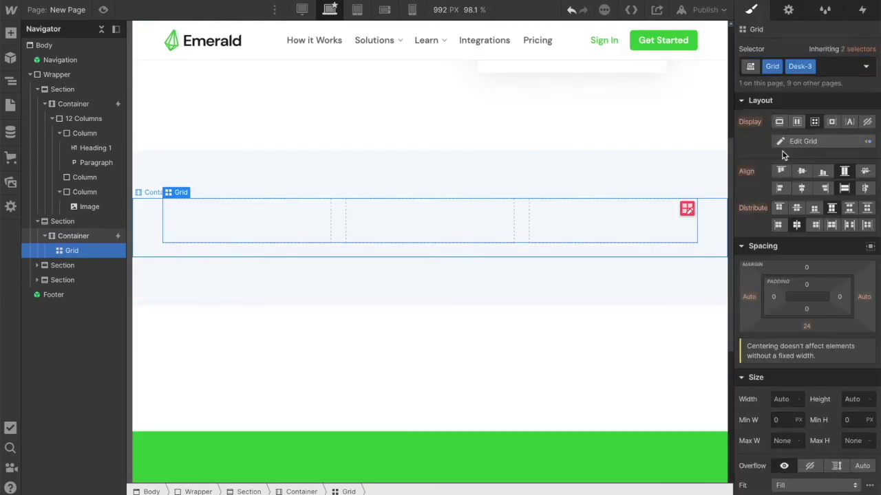
Step: Add a Heading and move it into the container above the Grid
click(11, 33)
drag(50, 383, 204, 200)
drag(74, 236, 78, 253)
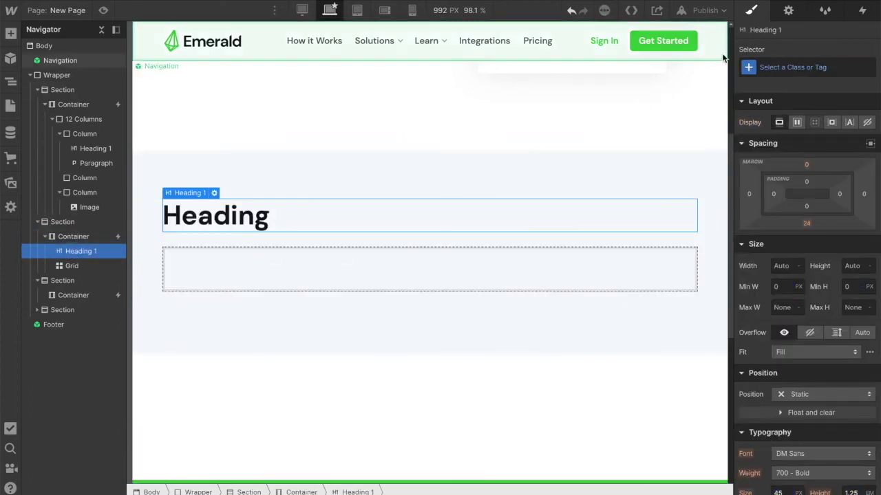
click(788, 10)
Step: Make the heading an H2 and insert a Spacer div with the 48 combo class below it
click(770, 95)
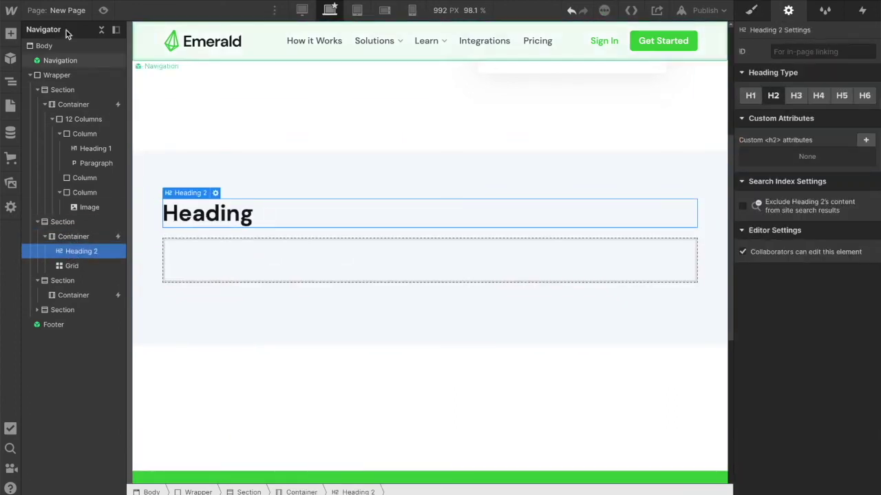
click(752, 12)
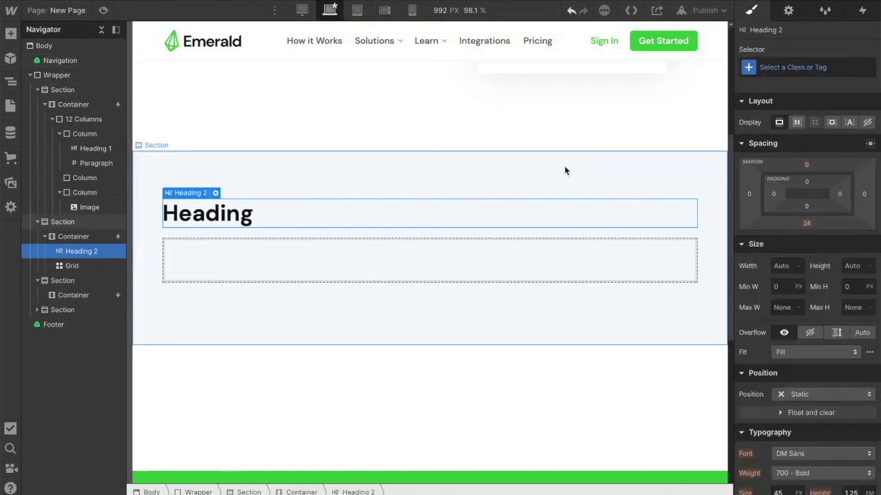
key(ctrl+k)
text(div)
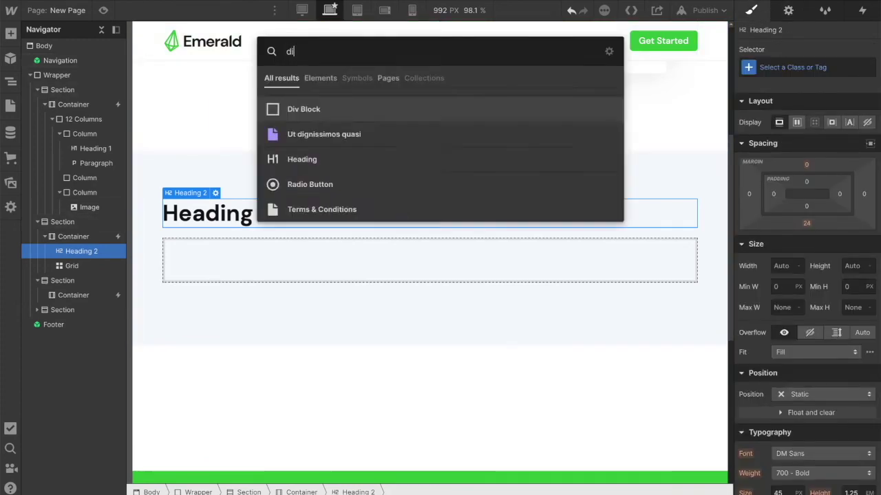
click(342, 109)
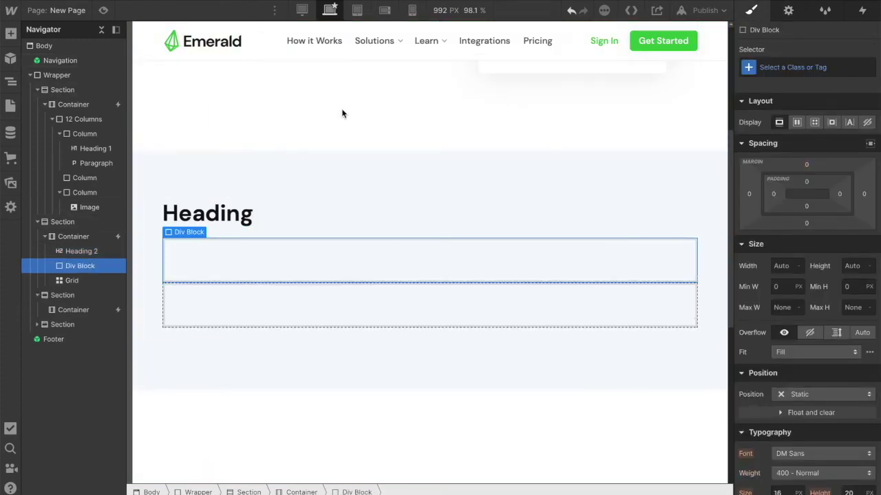
key(ctrl+Return)
text(spac)
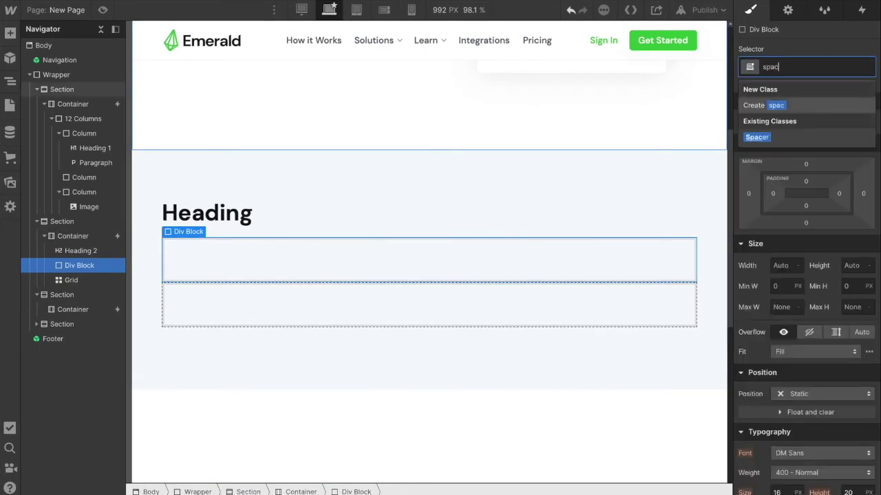
click(780, 137)
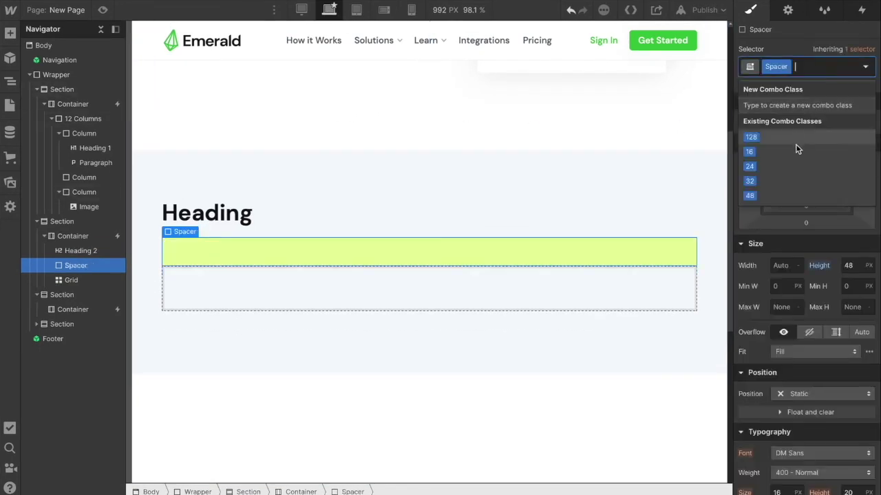
click(778, 196)
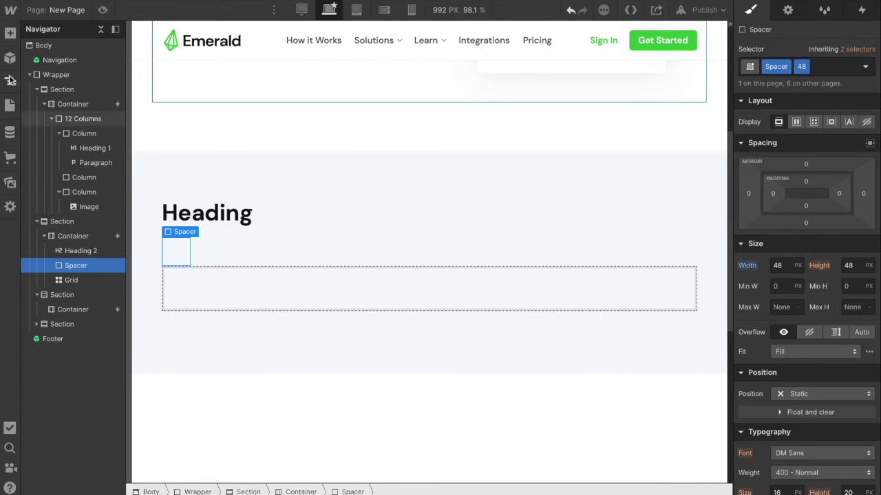
Step: Select the Grid and search Quick Find for 'div'
click(228, 297)
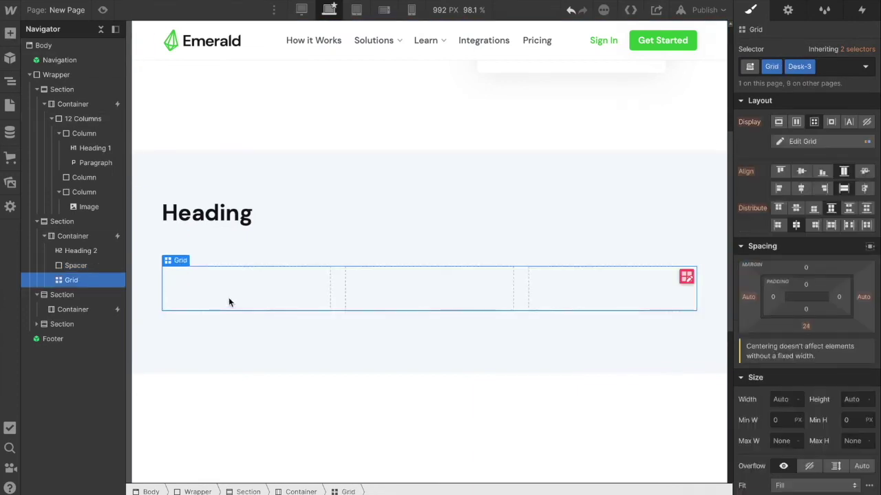
key(ctrl+k)
text(div)
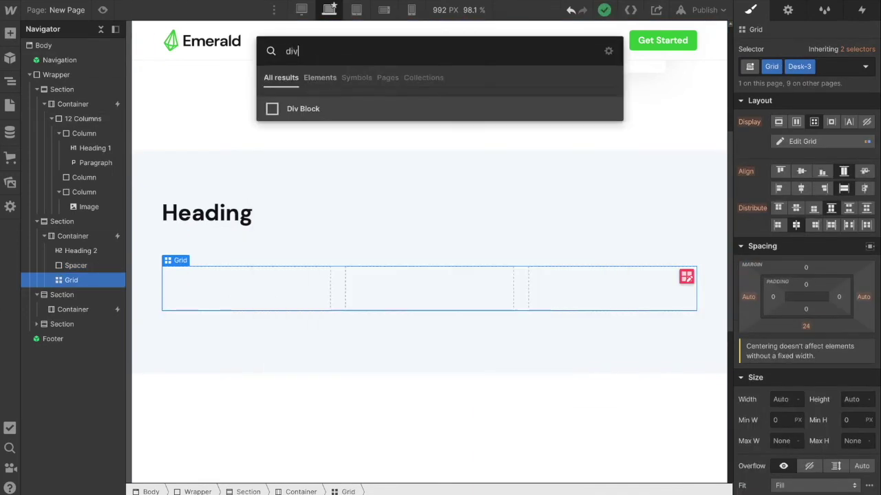
Step: Add a Div Block card in the first grid cell with an H3 heading and a paragraph
click(294, 110)
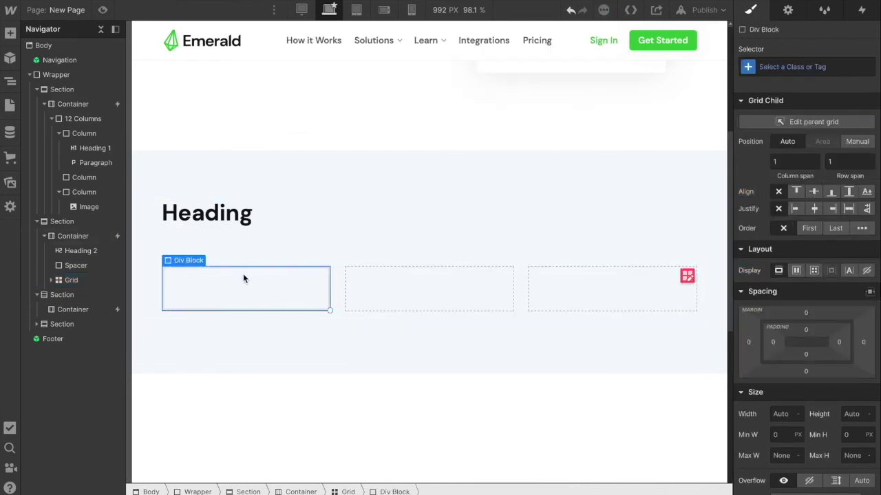
click(10, 32)
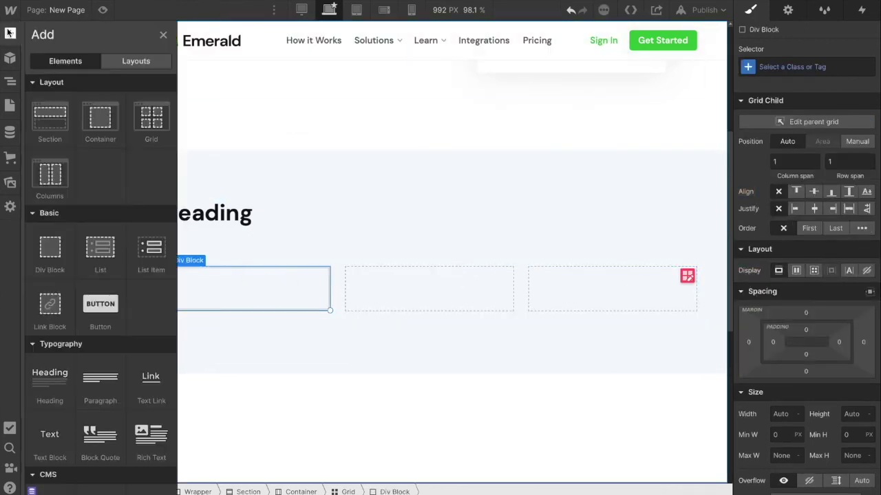
drag(41, 382, 200, 292)
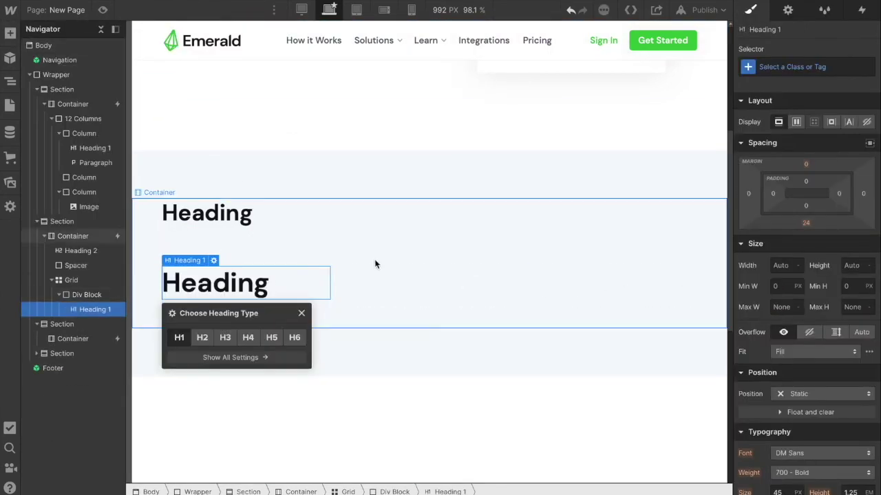
click(227, 337)
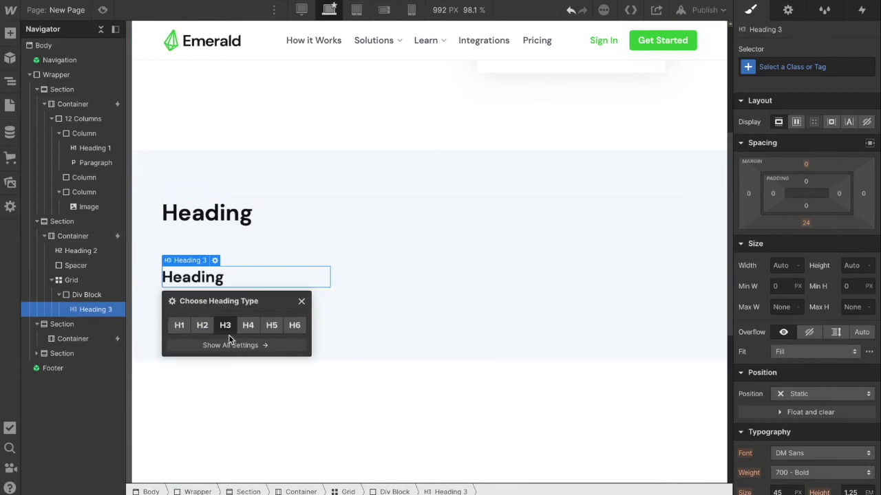
click(301, 303)
click(10, 32)
drag(100, 381, 223, 292)
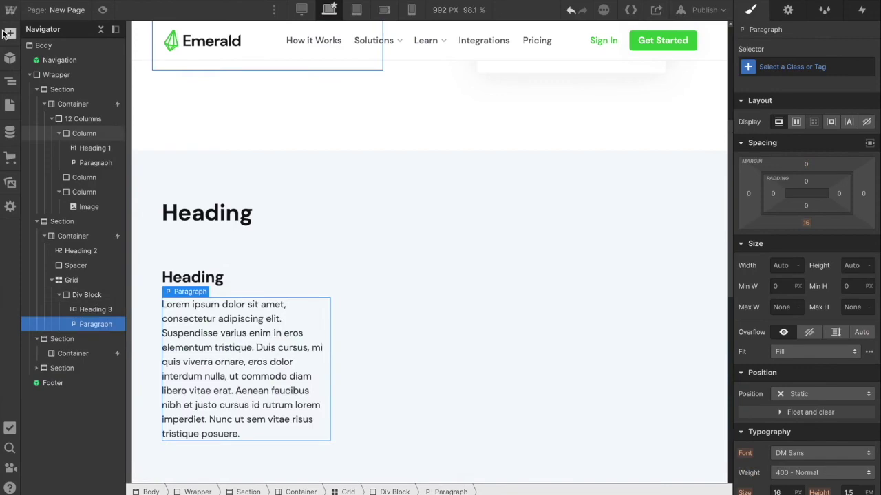
Step: Put an image above the card heading using the green sliders graphic with the Icon class
click(9, 33)
scroll(74, 393, down, 5)
scroll(79, 329, down, 2)
drag(50, 309, 171, 276)
drag(93, 341, 95, 307)
click(788, 10)
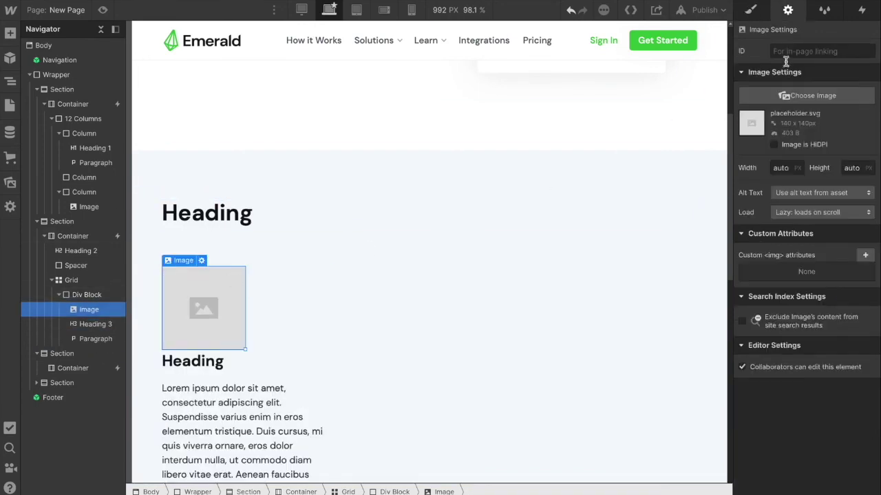
click(786, 99)
click(94, 350)
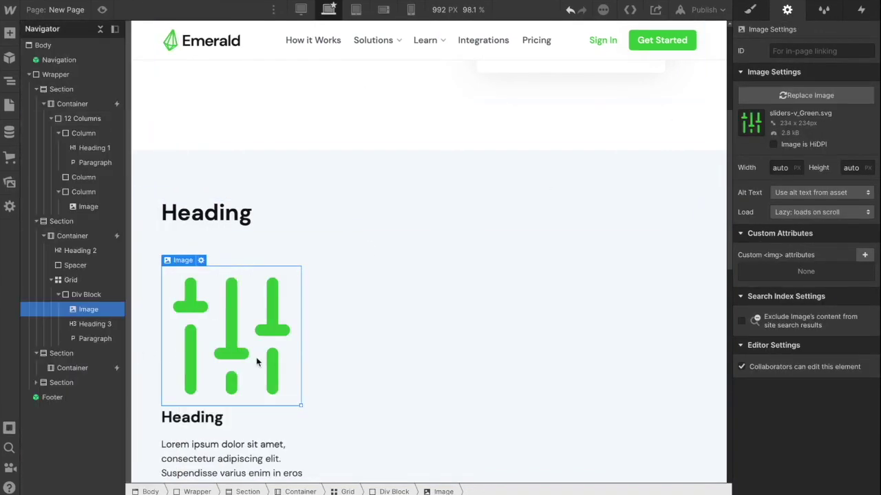
click(750, 10)
click(763, 66)
text(Icon)
click(757, 105)
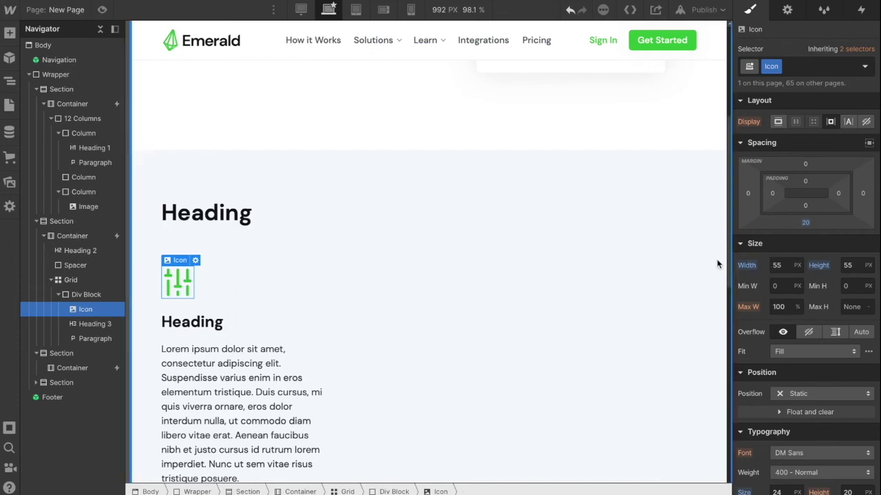
Step: Shorten the card paragraph, duplicate the card to fill the grid, and preview at mobile landscape
scroll(278, 336, down, 2)
double_click(253, 396)
drag(241, 396, 258, 311)
key(BackSpace)
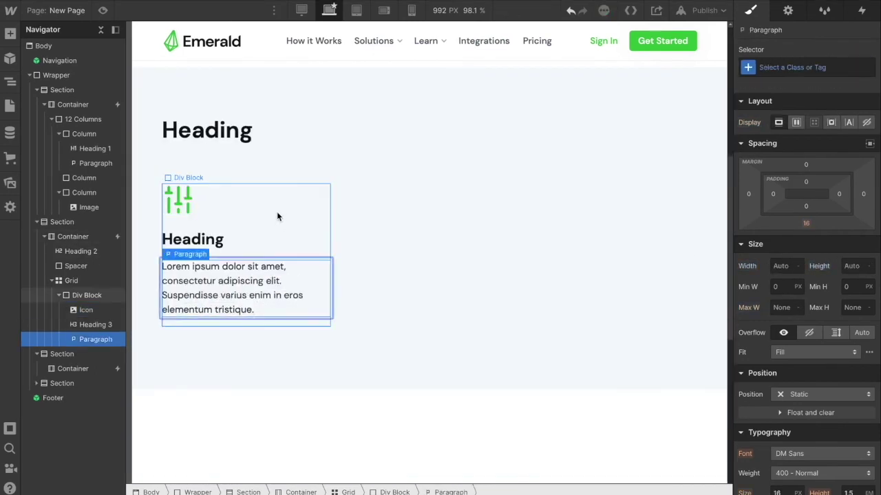
click(277, 211)
key(ctrl+d)
key(ctrl+d)
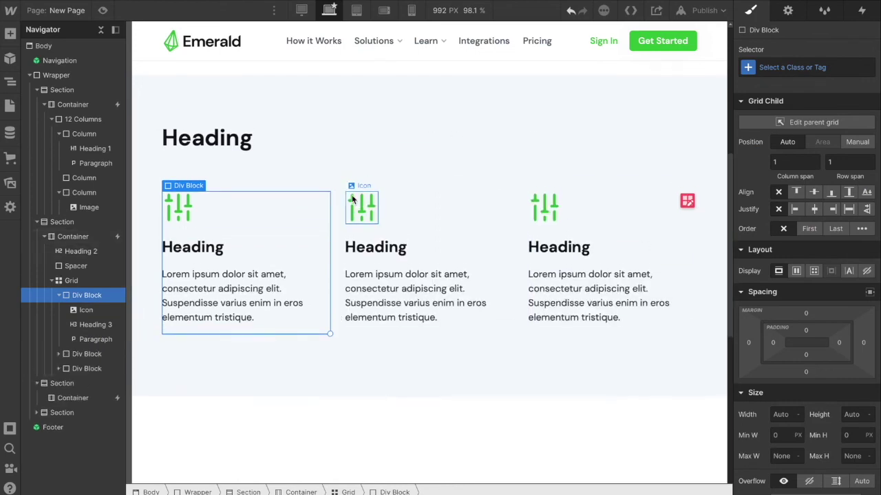
click(384, 10)
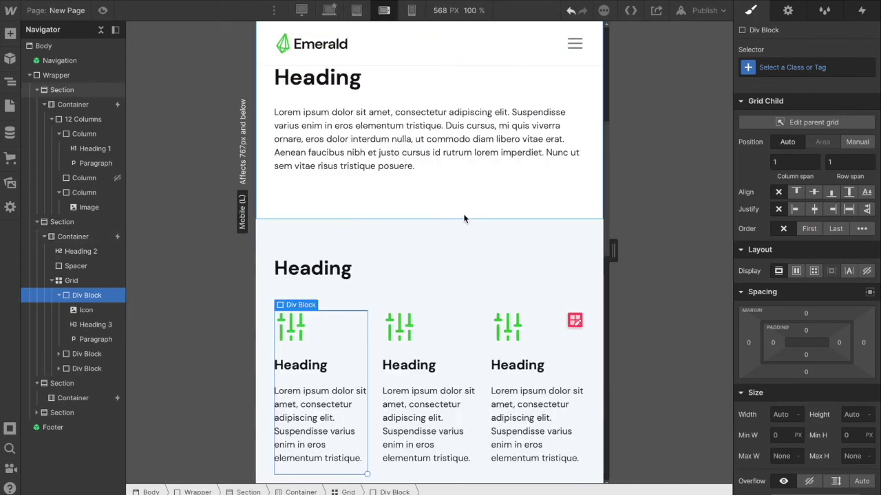
Step: Add the Tab-3 and Mob-2 combo classes to the three-card grid
click(376, 318)
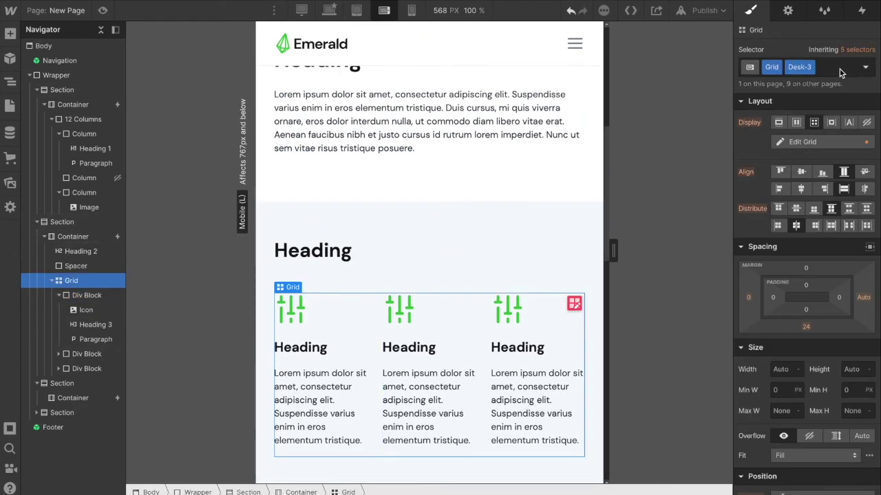
click(841, 67)
click(773, 152)
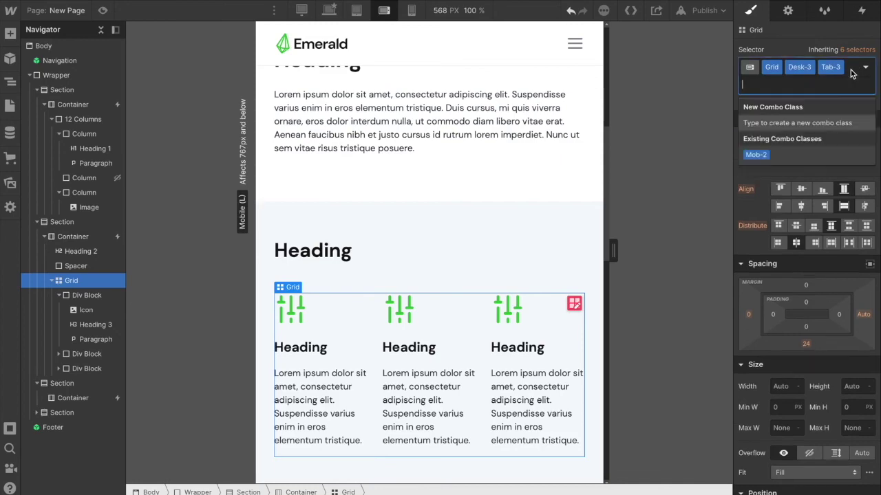
click(795, 155)
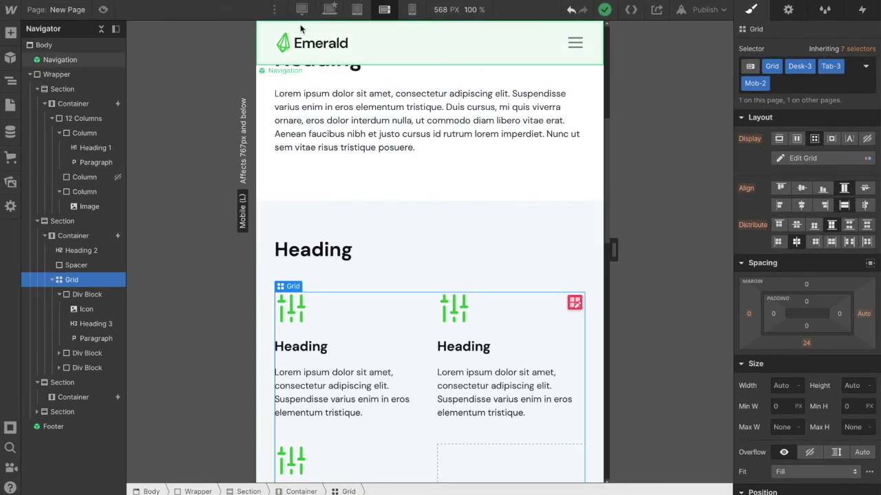
Step: Return to the 992 px desktop view, review the grid, and select the lower section
click(329, 9)
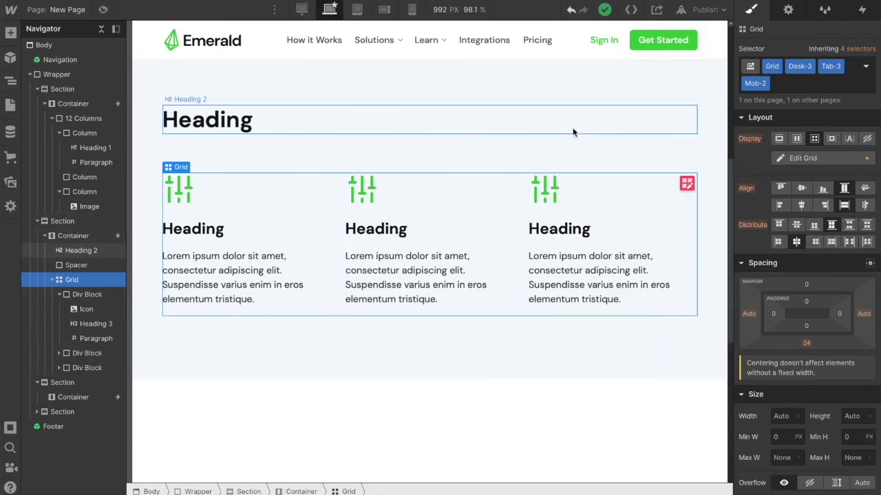
scroll(562, 130, up, 4)
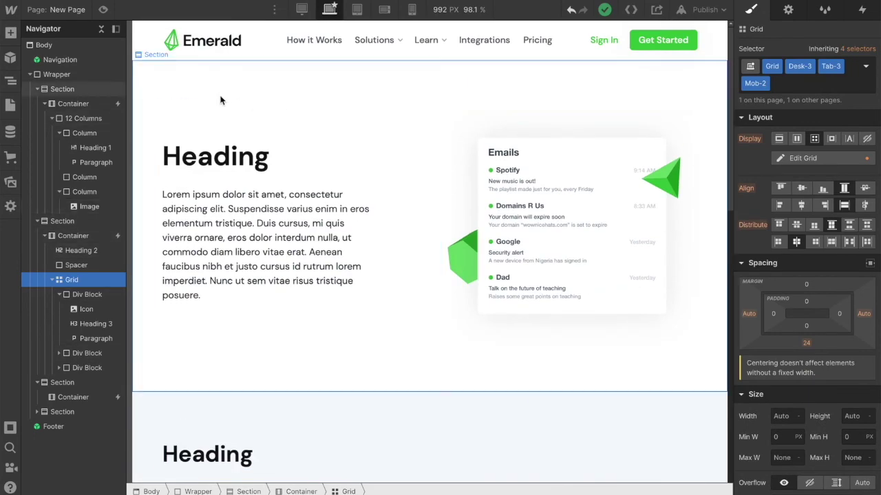
scroll(382, 245, down, 5)
scroll(400, 237, down, 3)
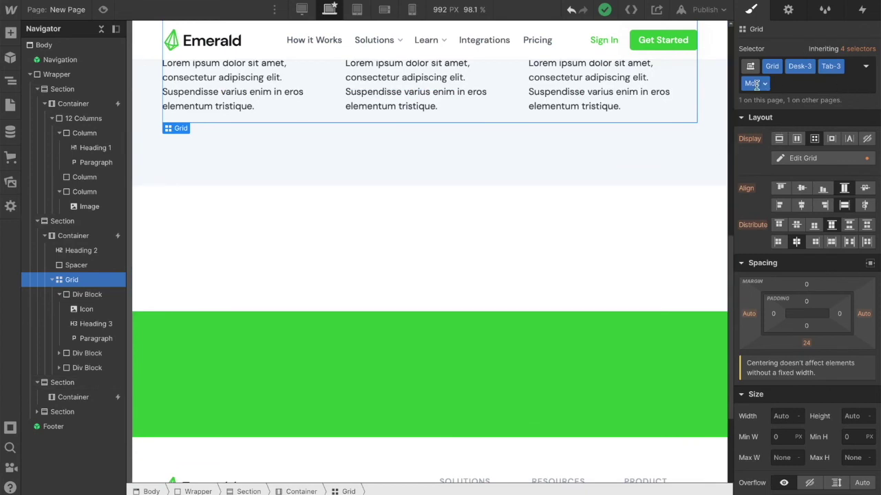
scroll(593, 163, up, 1)
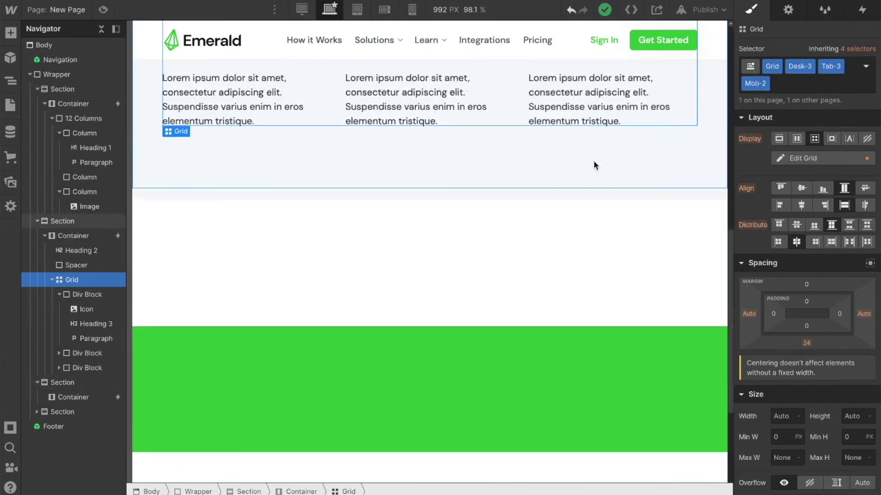
click(390, 279)
Step: Add a Div Block to the container, drop the typed 'Feature s Lef' class, then delete it
click(411, 259)
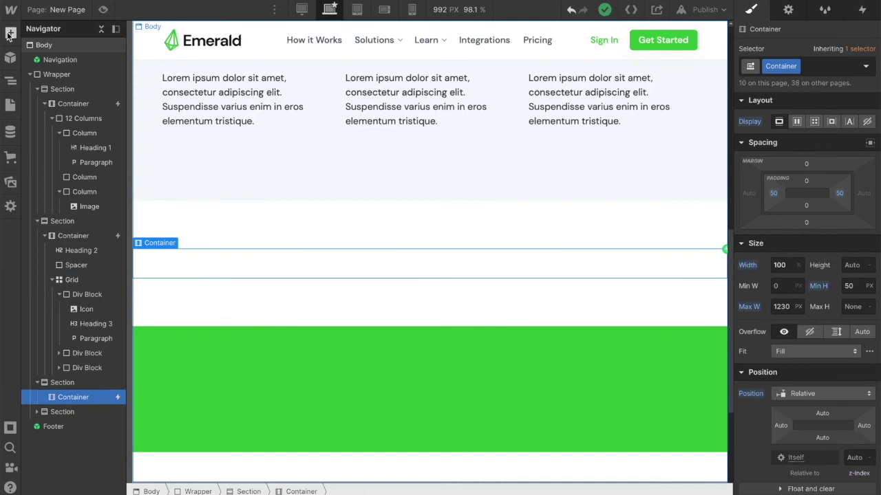
click(10, 33)
drag(51, 250, 350, 275)
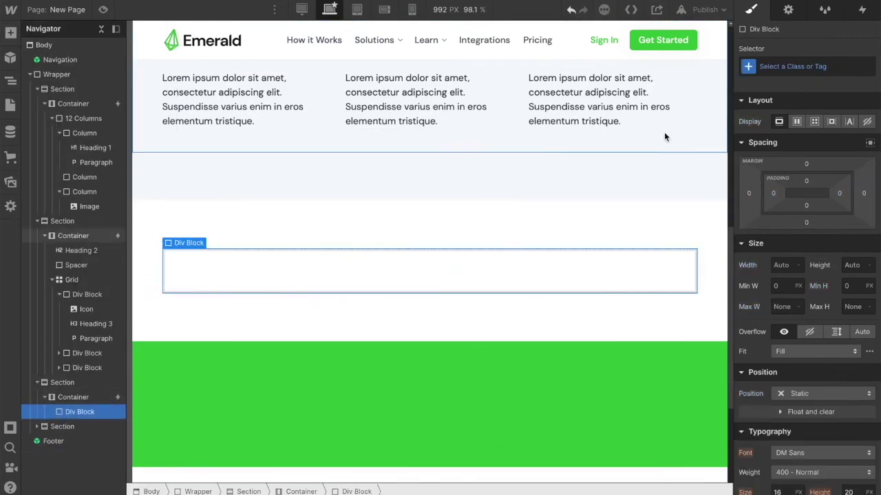
click(777, 65)
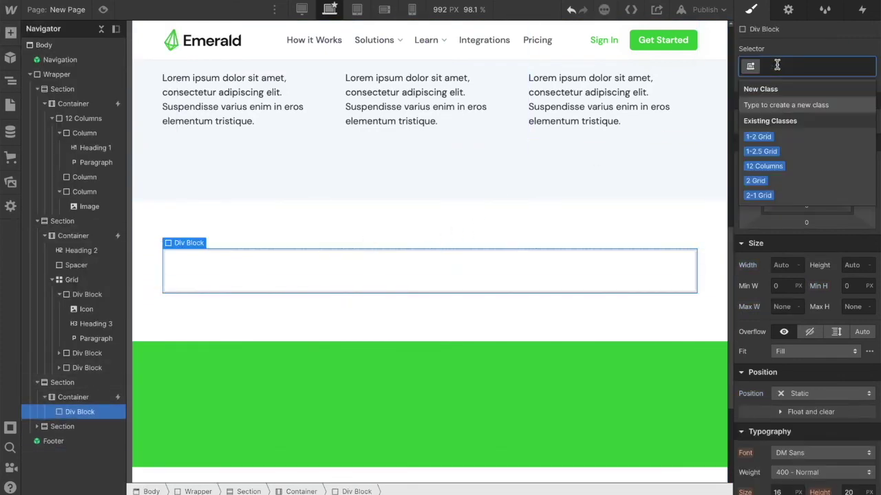
text(Feature )
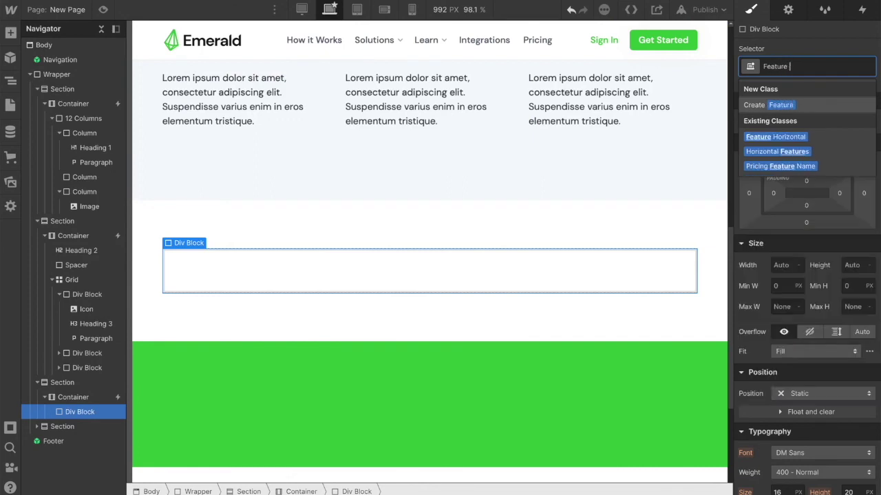
text(s Left with Right)
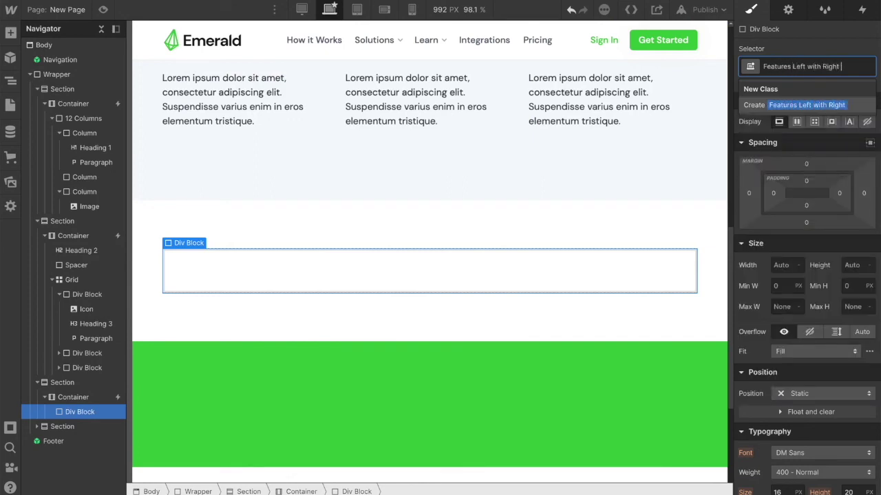
key(ctrl+a)
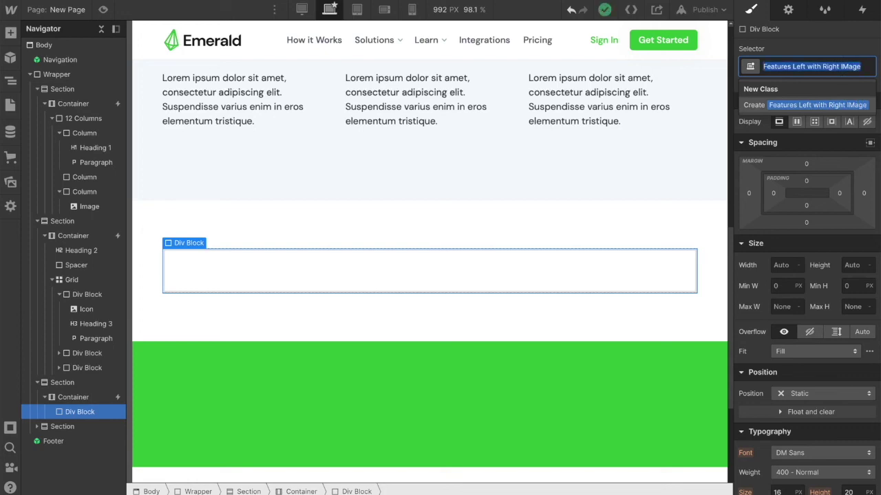
key(BackSpace)
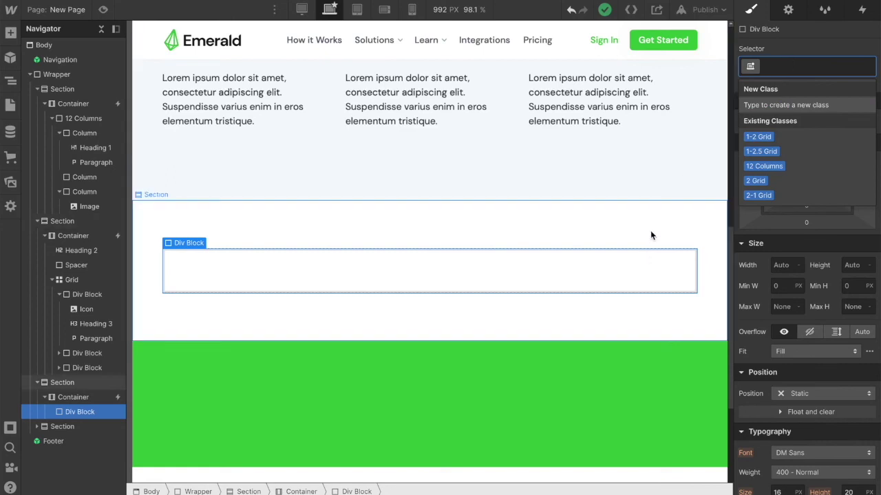
click(629, 275)
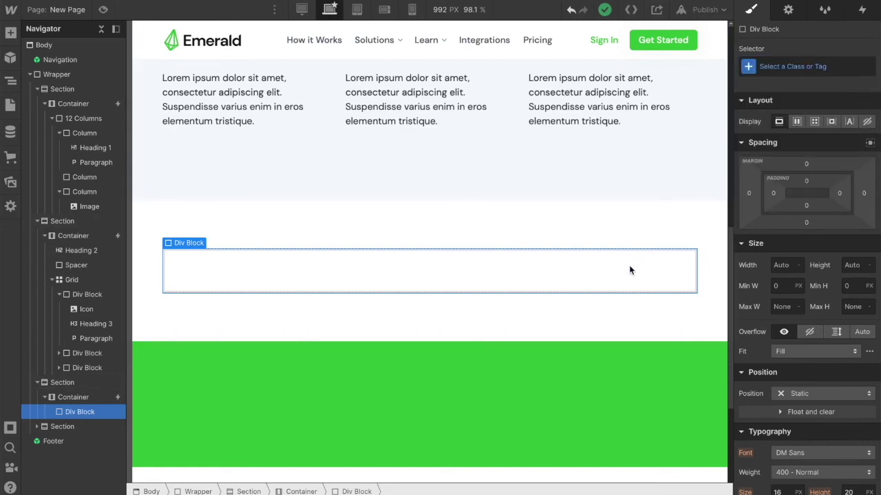
key(Delete)
Step: Switch from the new page to the site's Home page
scroll(224, 209, up, 5)
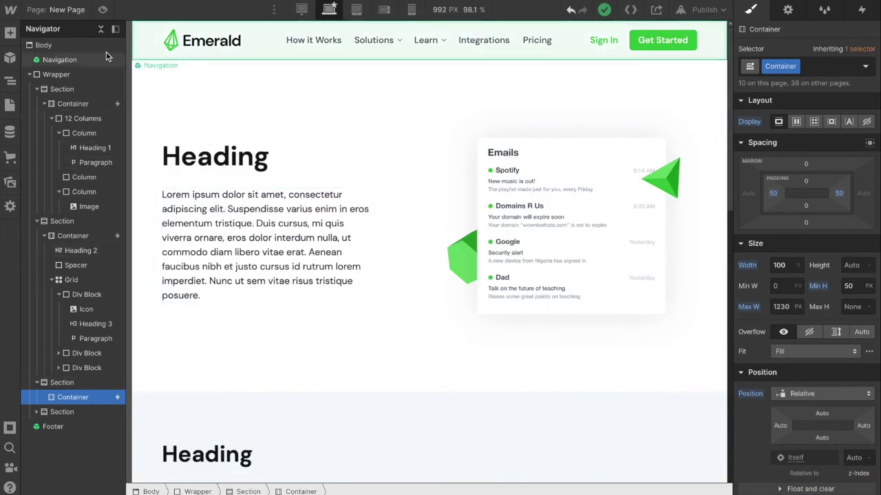
click(10, 104)
click(78, 122)
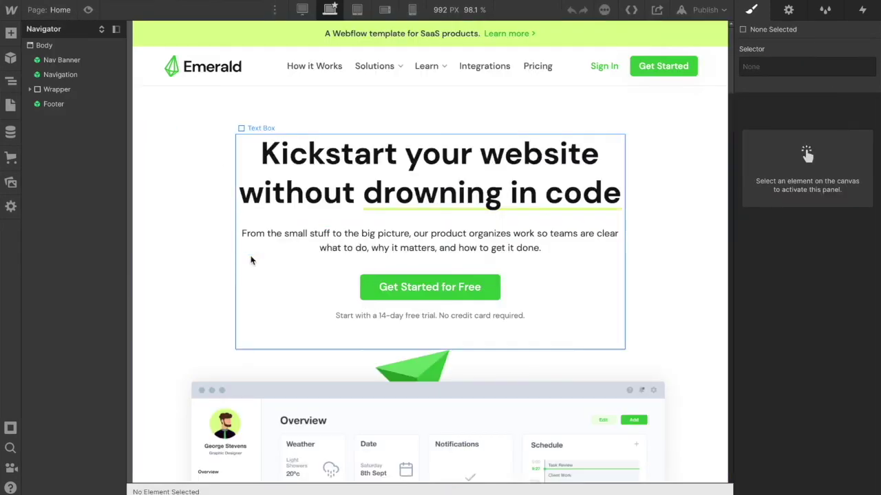